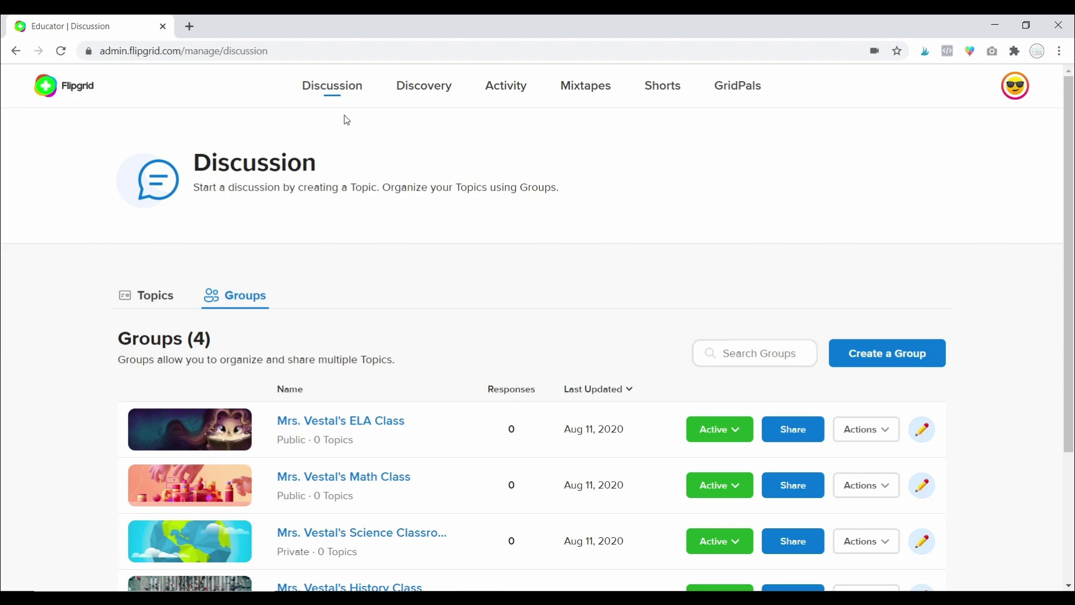
Start a new video in the Shorts section and dismiss the introductory recording tip.
click(673, 97)
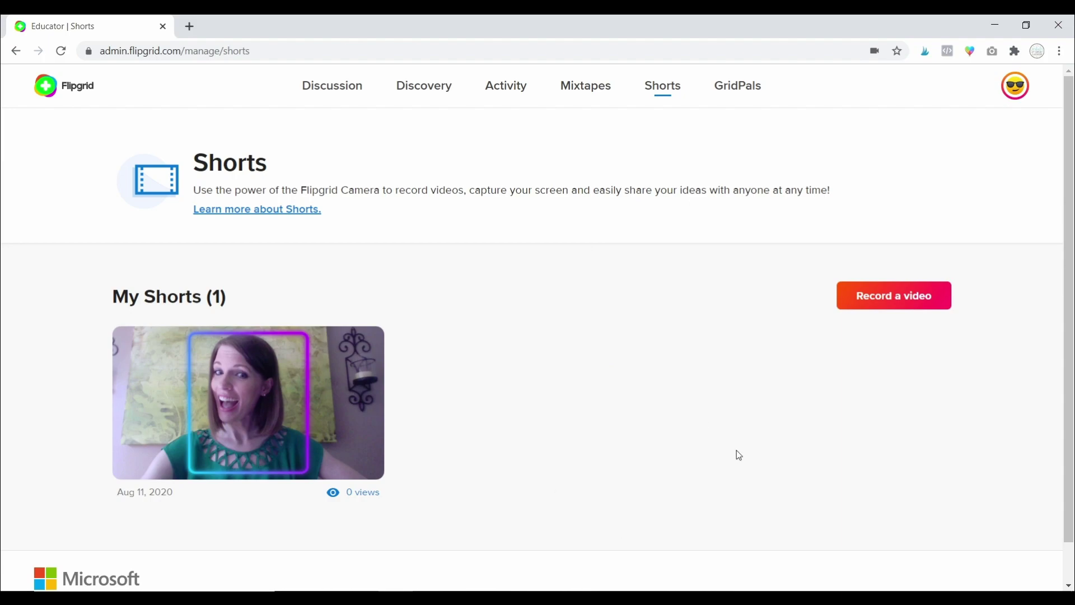
click(922, 298)
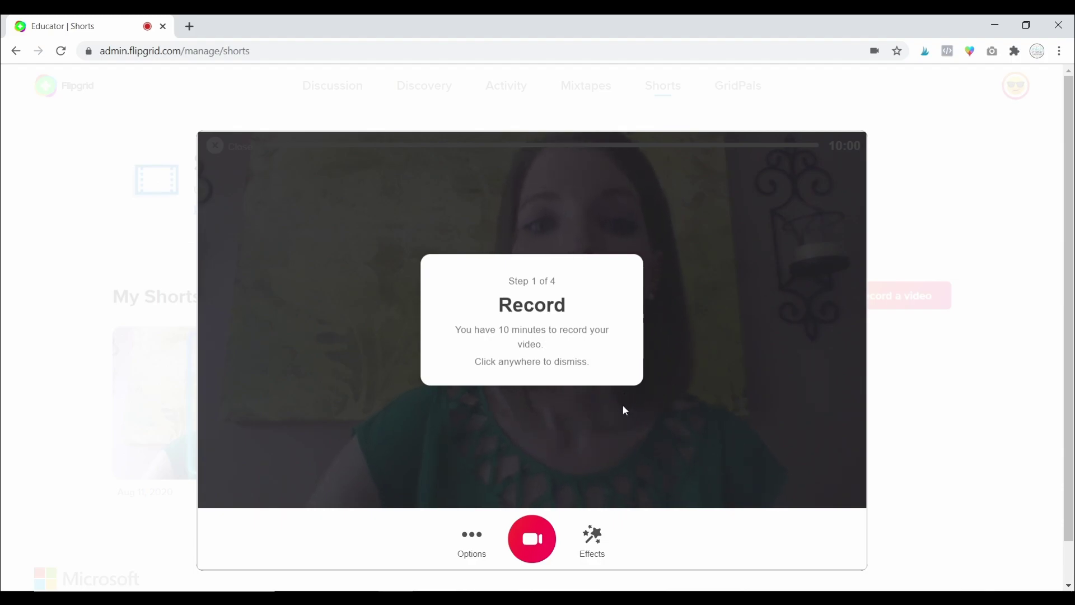
click(647, 413)
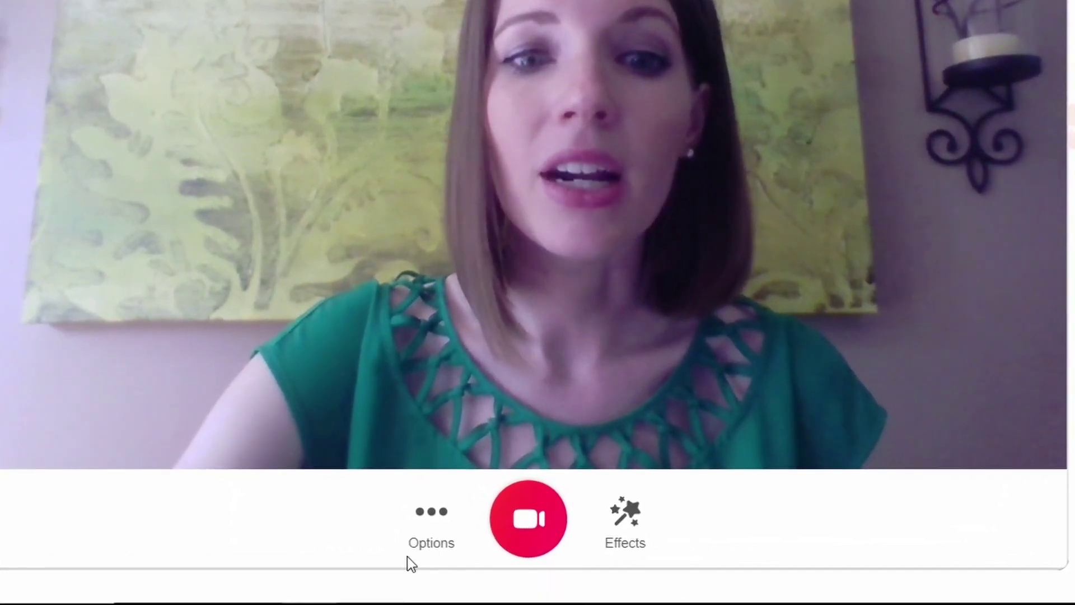
View the video upload page from the camera options and return to the camera.
click(429, 523)
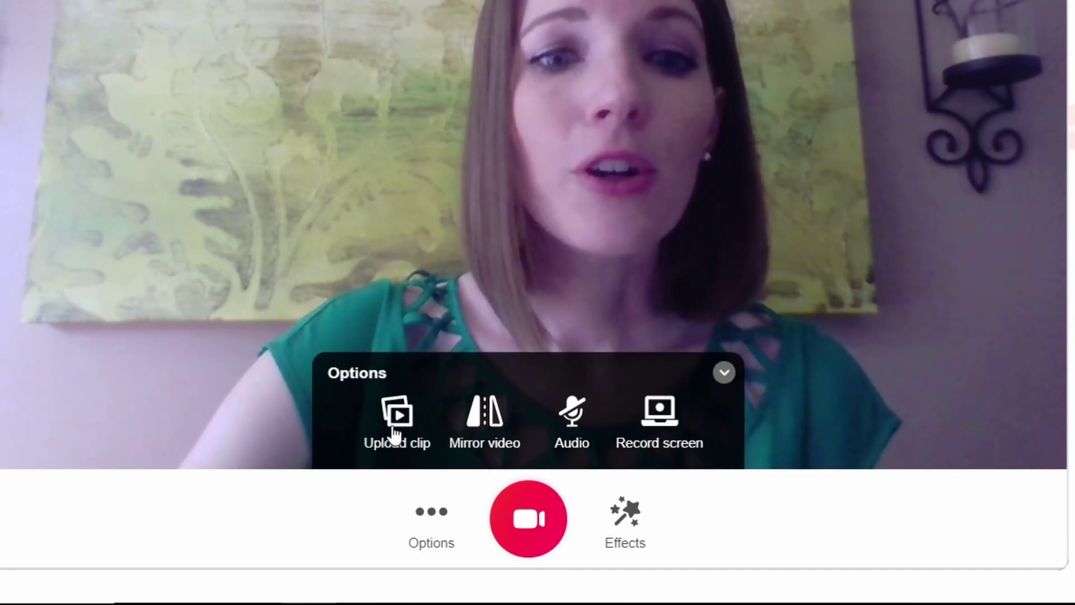
click(391, 439)
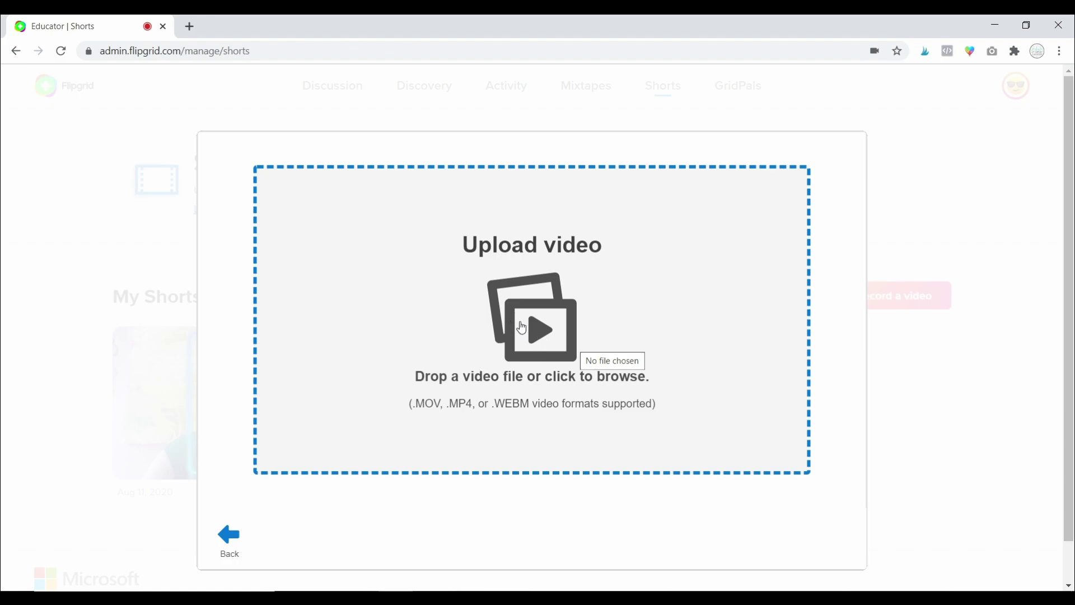
click(239, 542)
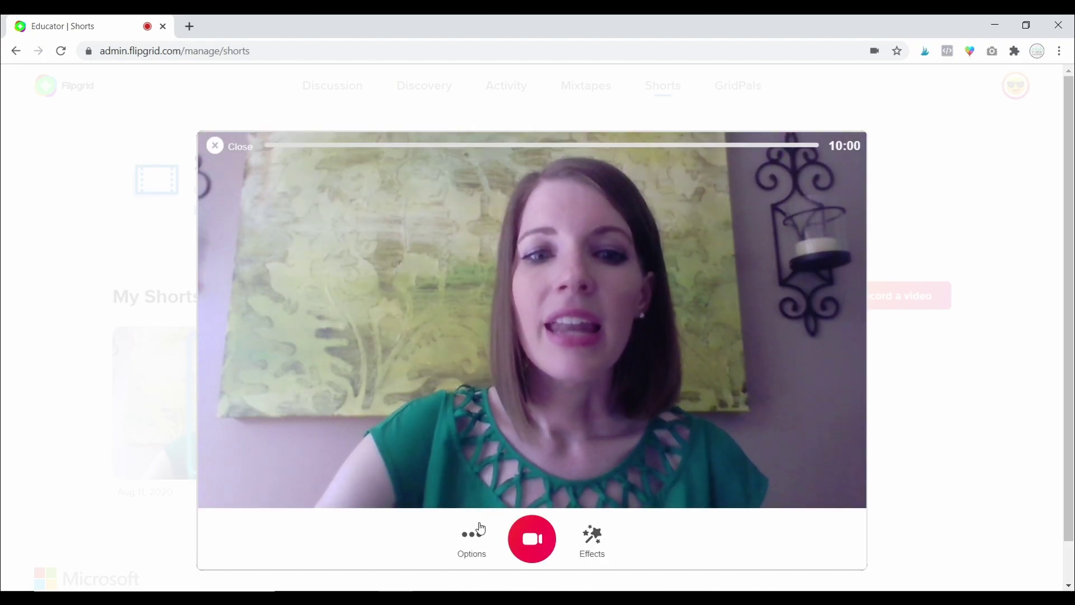
Try the Mirror video option, switching the mirrored camera view on and off.
click(473, 538)
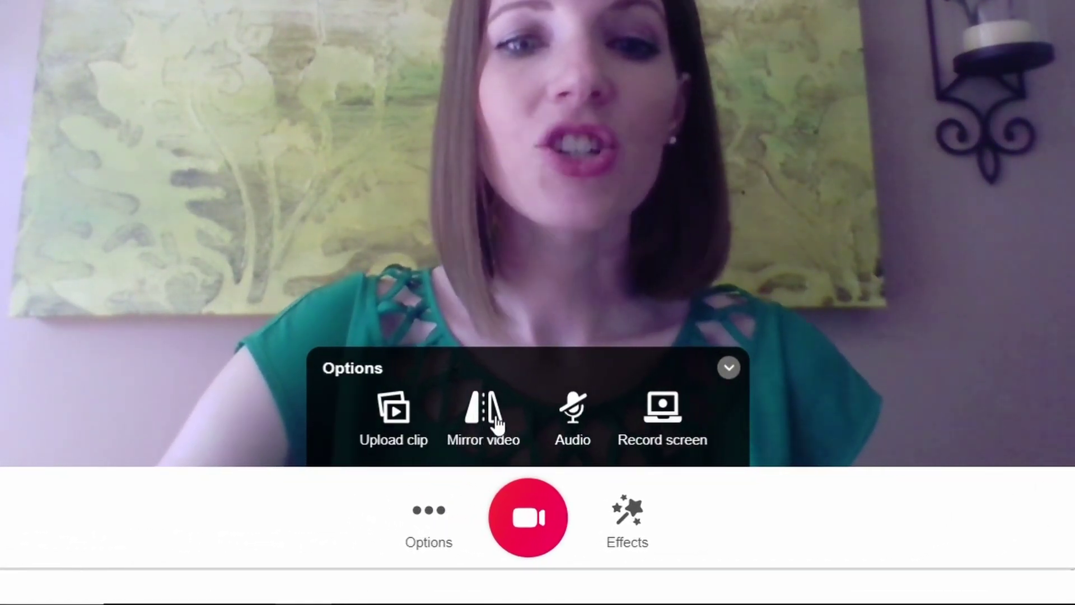
click(492, 428)
click(493, 429)
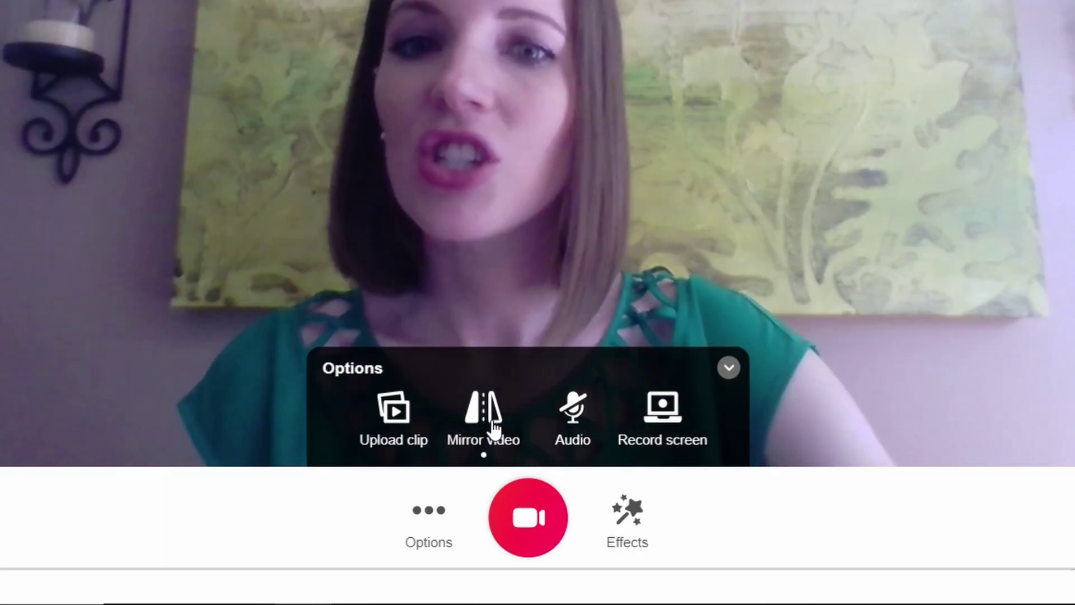
click(492, 429)
click(493, 429)
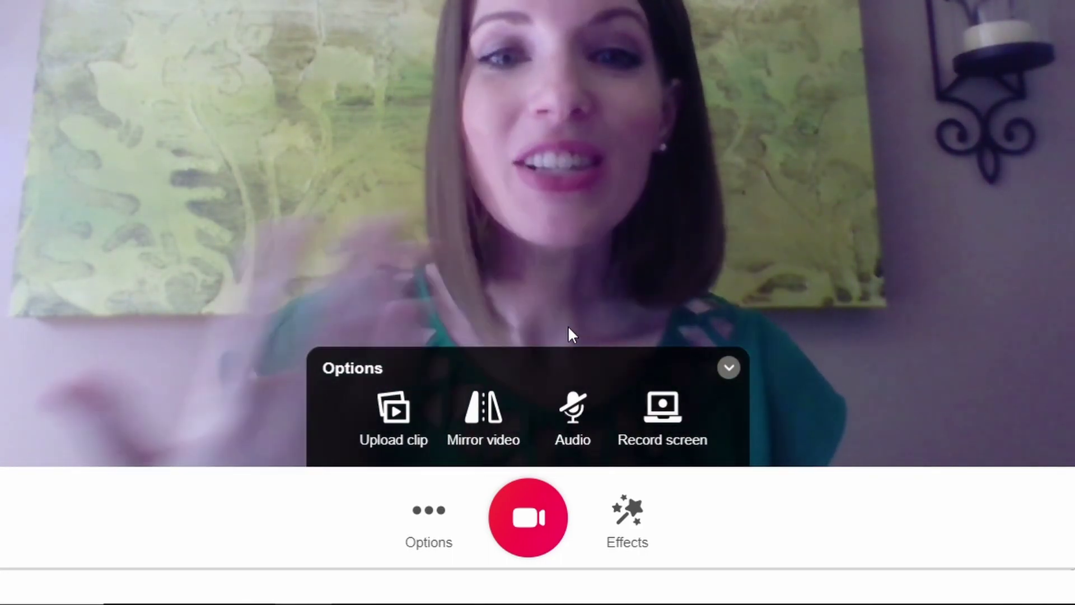
click(482, 431)
click(482, 436)
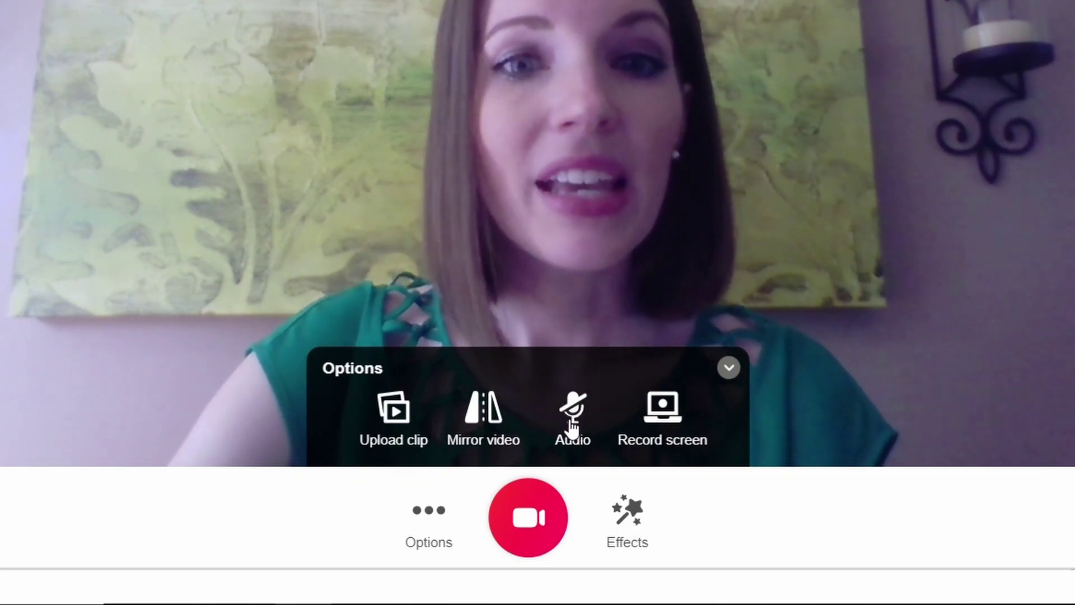
Look through the screen recording's Entire Screen, Application Window and Chrome Tab sharing choices, then cancel and return to the camera.
click(656, 418)
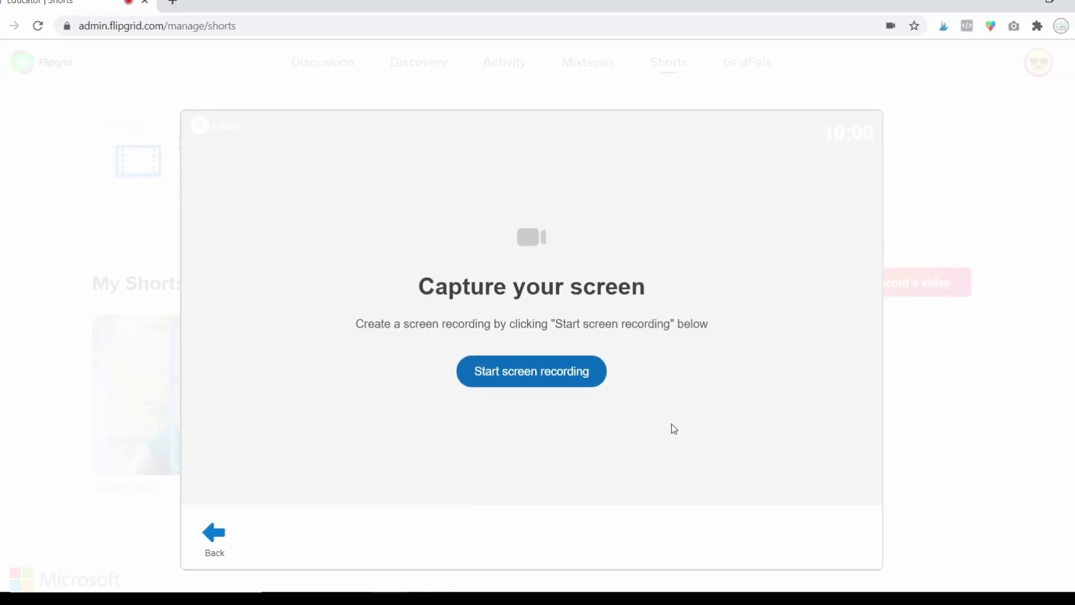
click(571, 393)
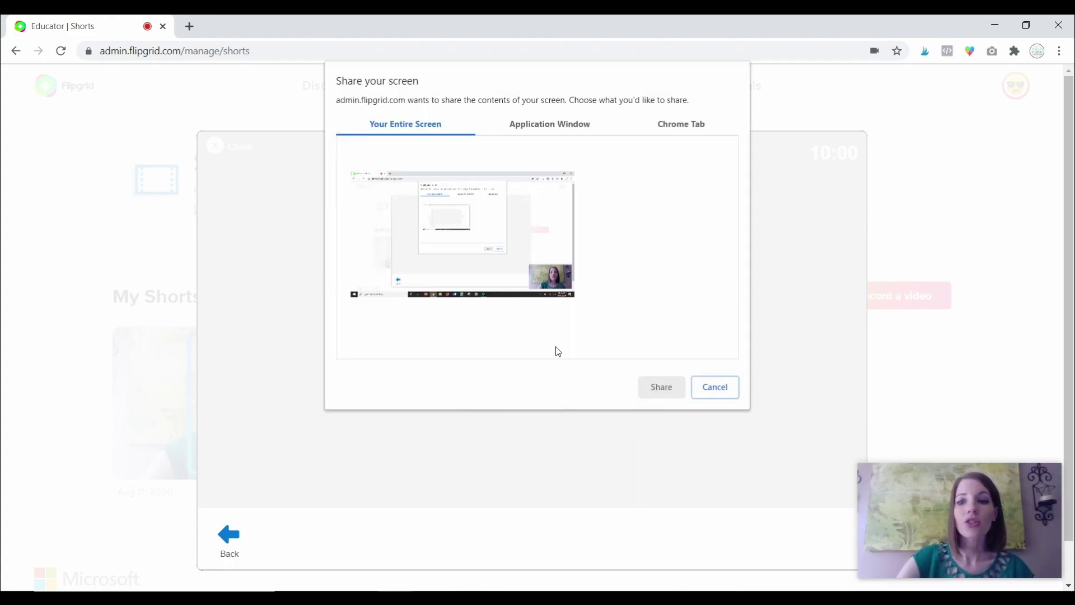
mouse_move(1003, 530)
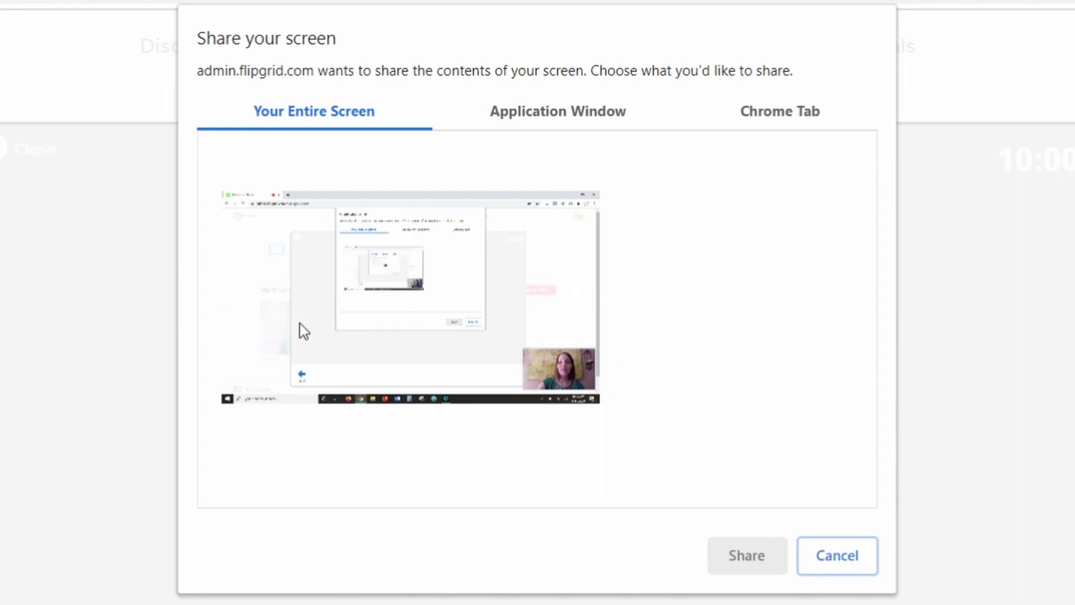
click(602, 113)
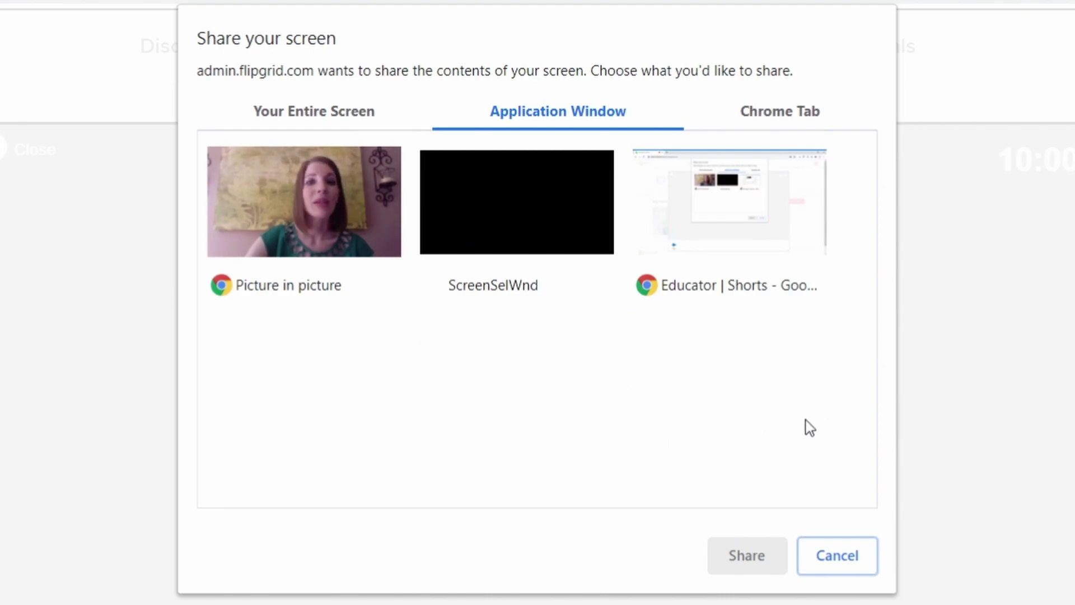
click(791, 115)
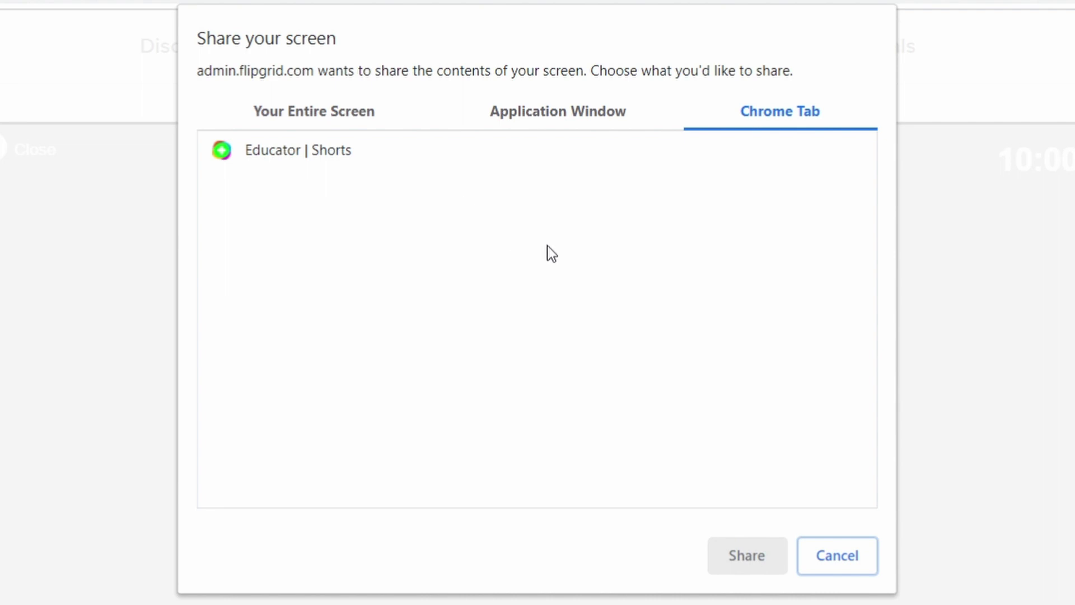
click(869, 553)
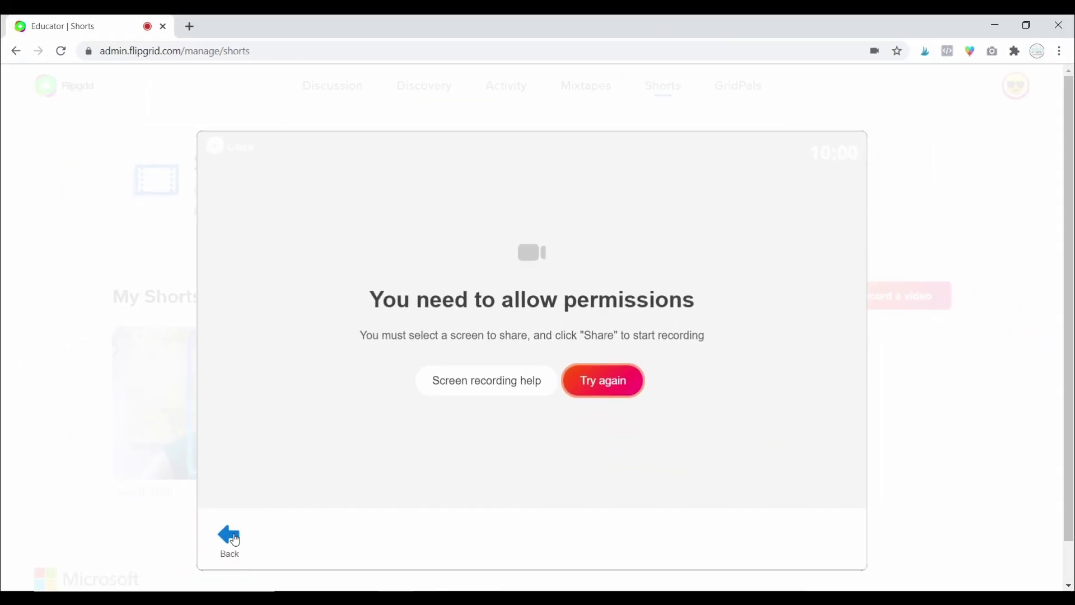
click(235, 540)
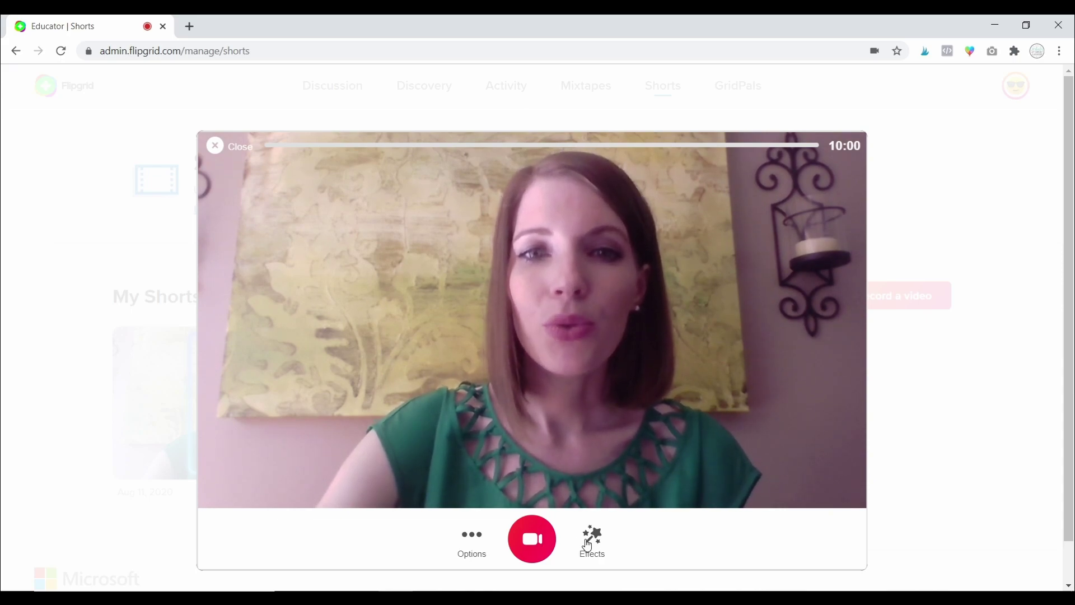
Start recording the video and open the filter effects.
click(532, 539)
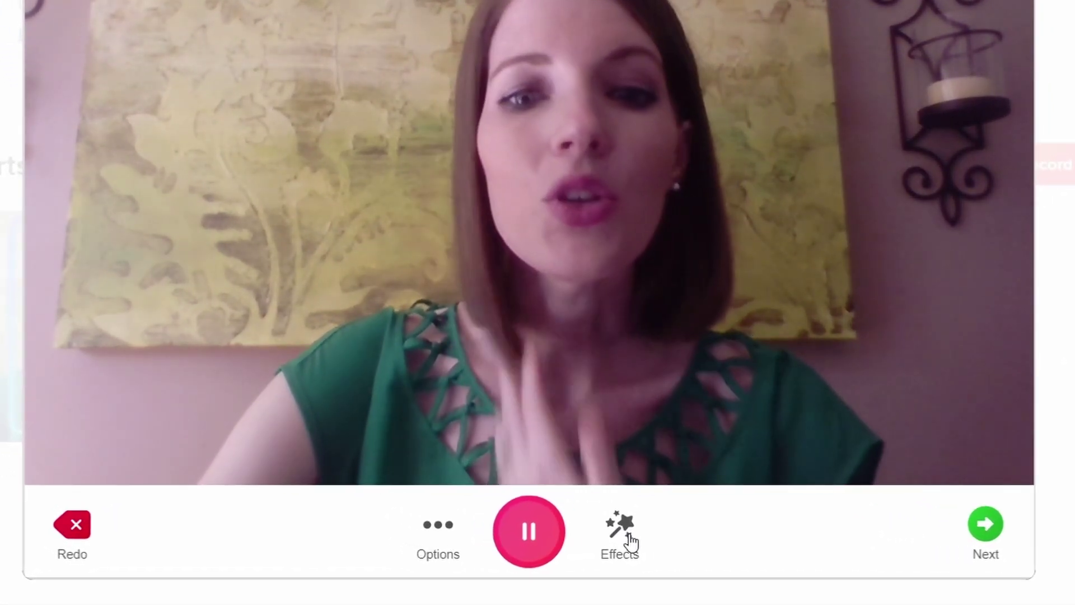
click(600, 546)
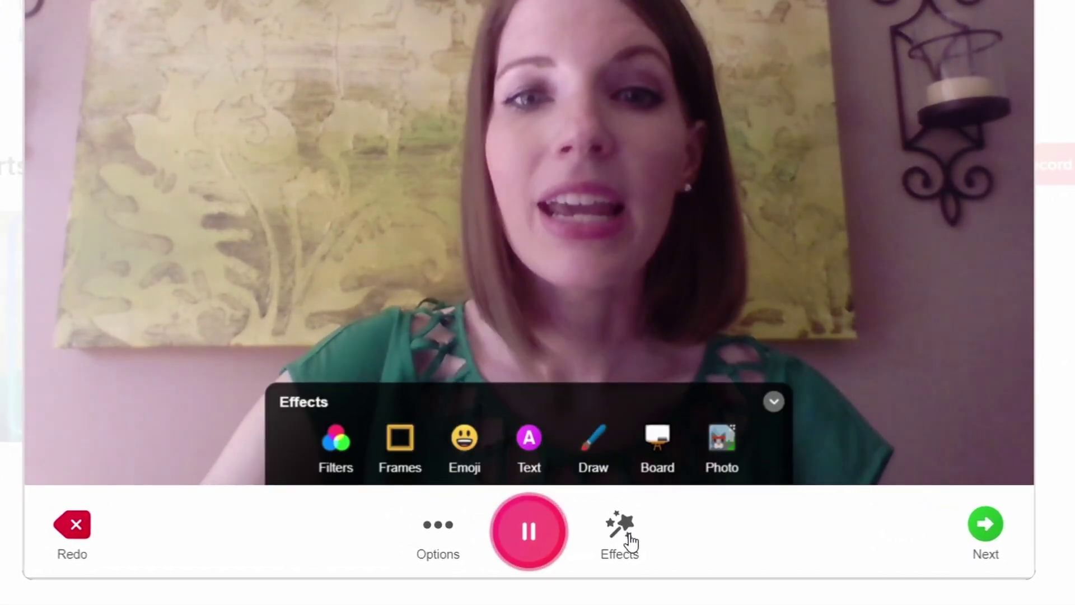
click(337, 442)
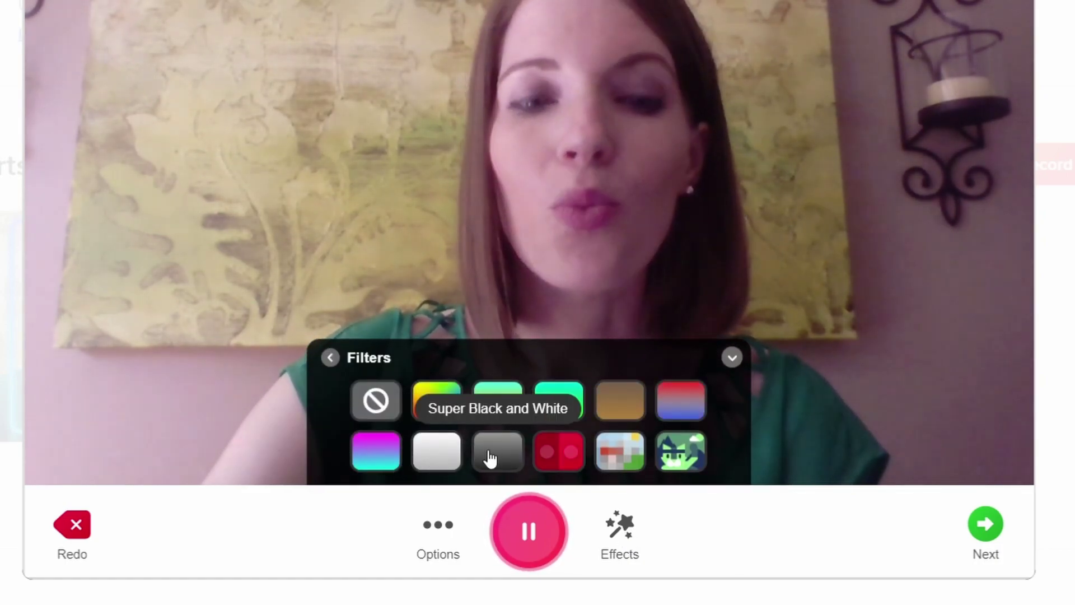
Preview the pink-to-cyan, rainbow, light grey, pixelated and Super Black and White filters on the camera video.
click(379, 465)
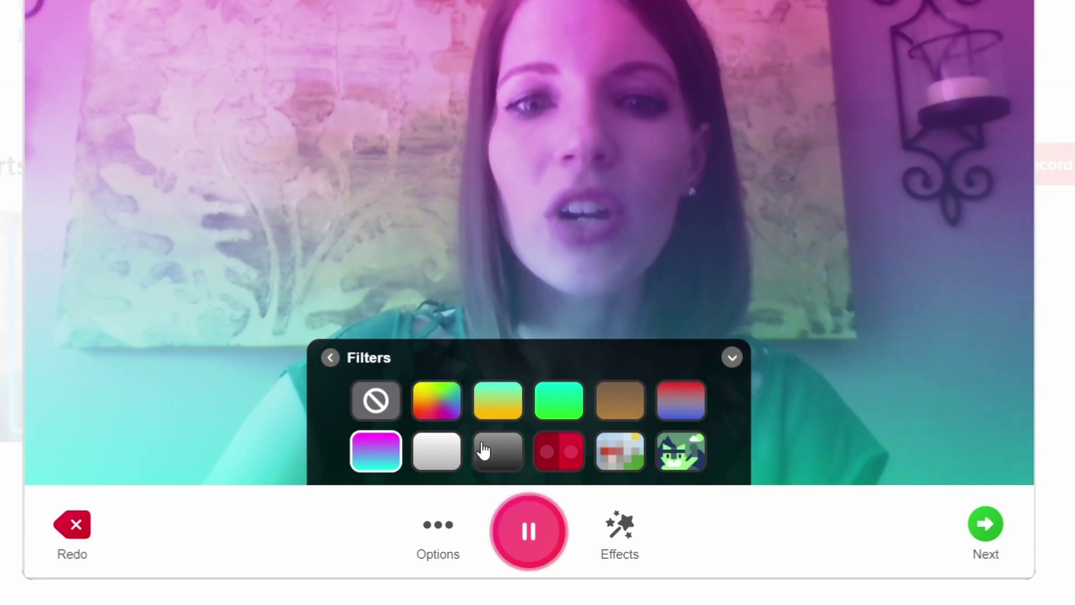
click(441, 409)
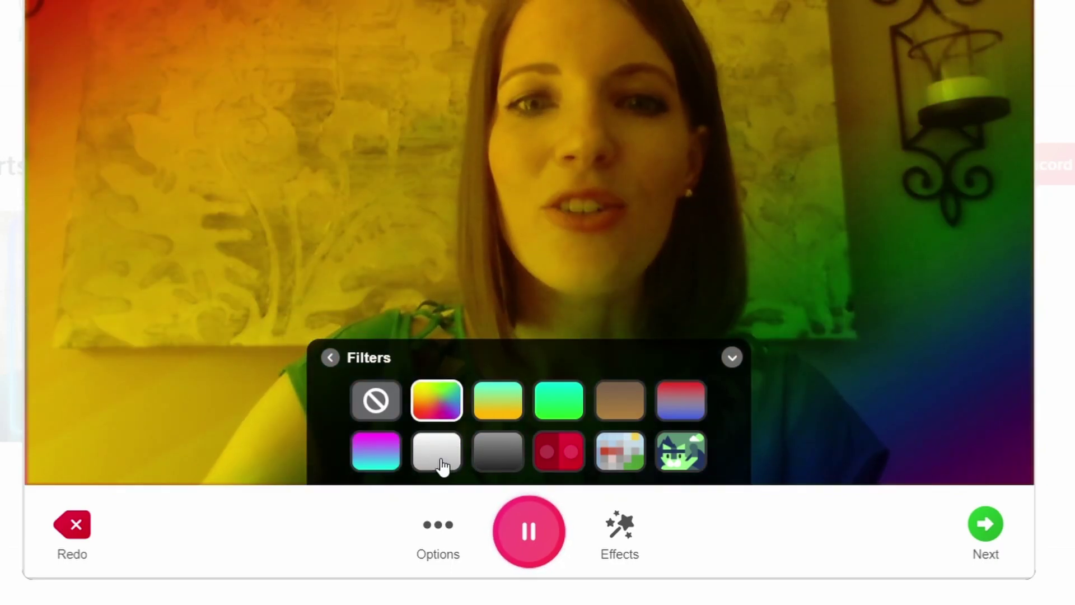
click(443, 464)
click(623, 454)
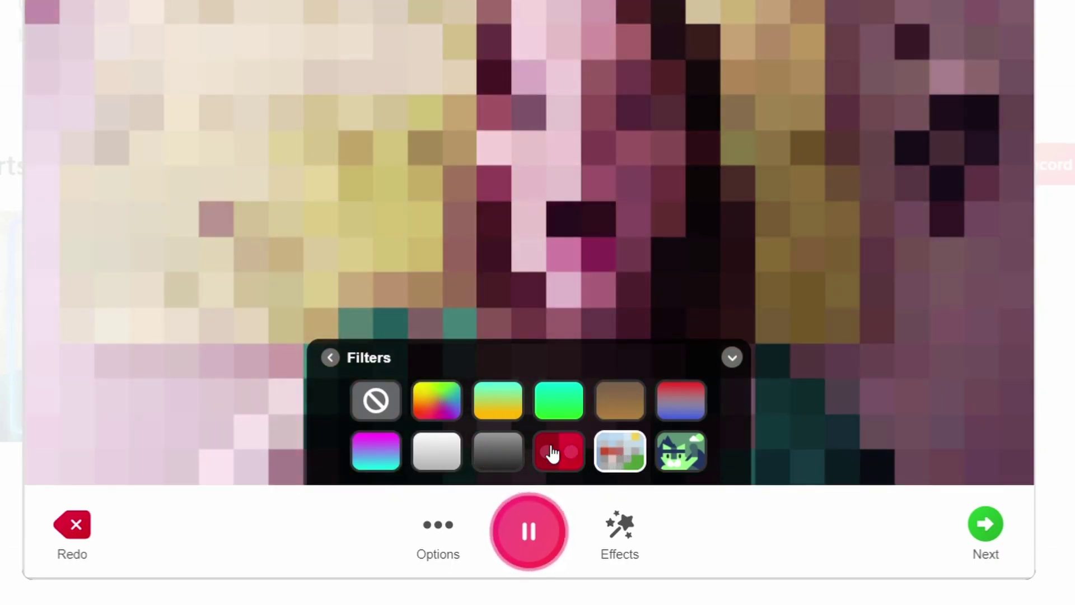
click(425, 463)
click(487, 447)
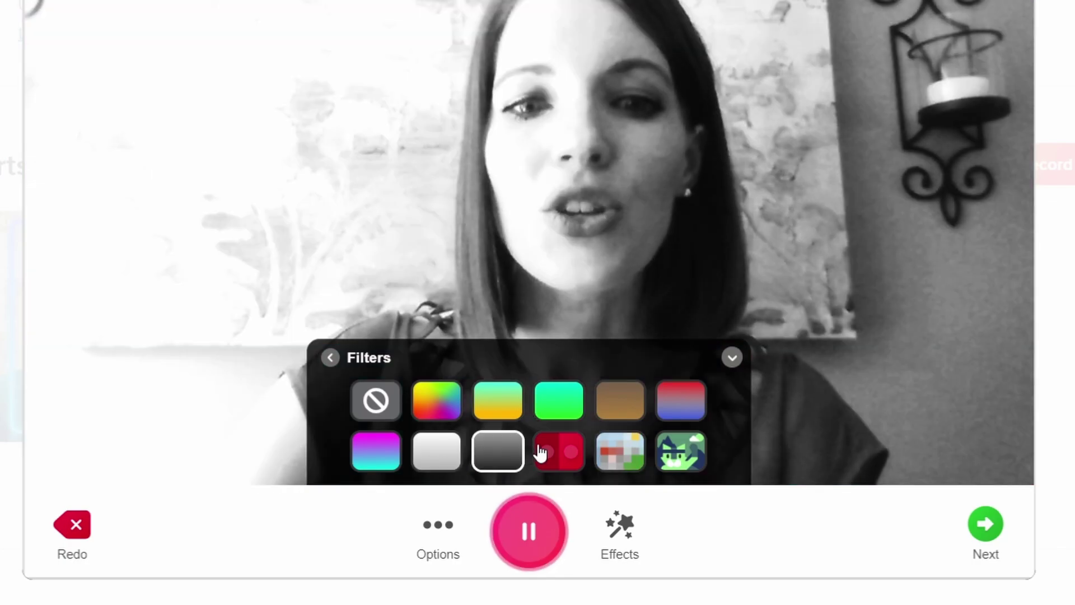
Compare the Bricks filter with the pixelated filter, then remove the filter and return to the effects.
click(543, 448)
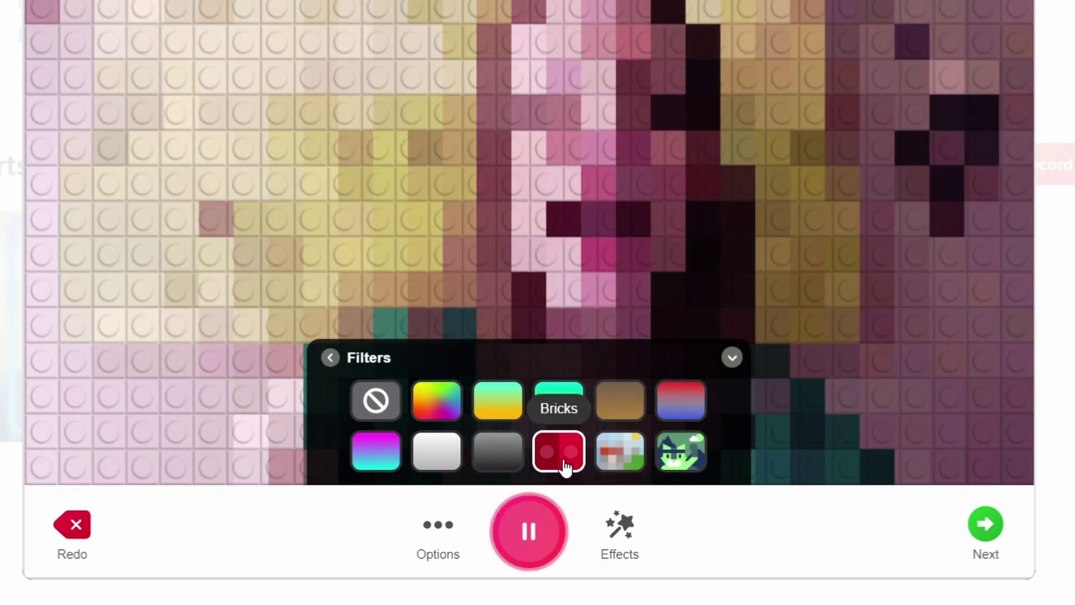
click(623, 465)
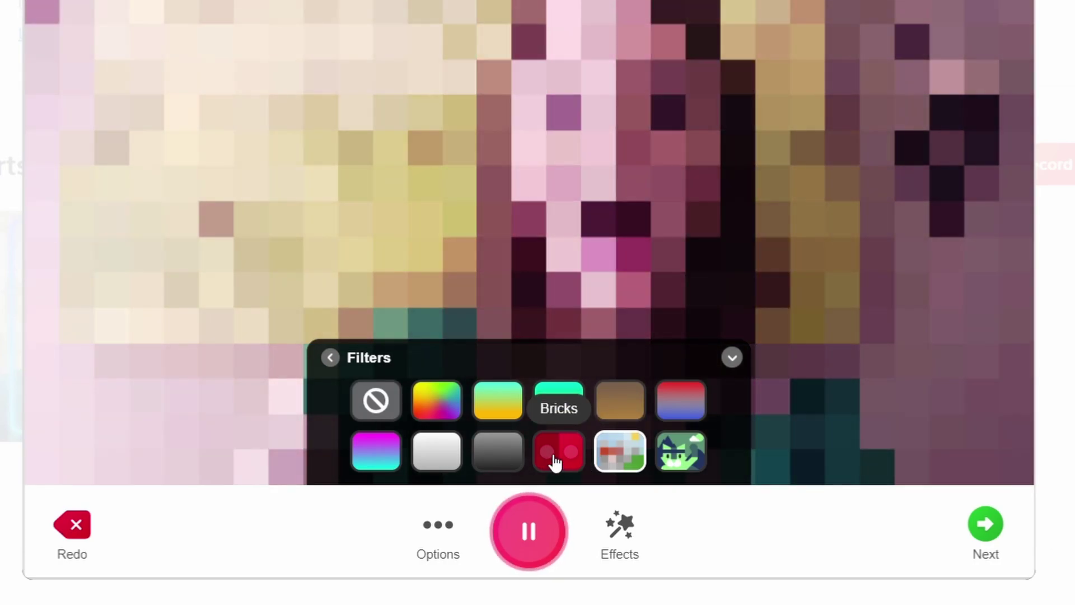
click(554, 462)
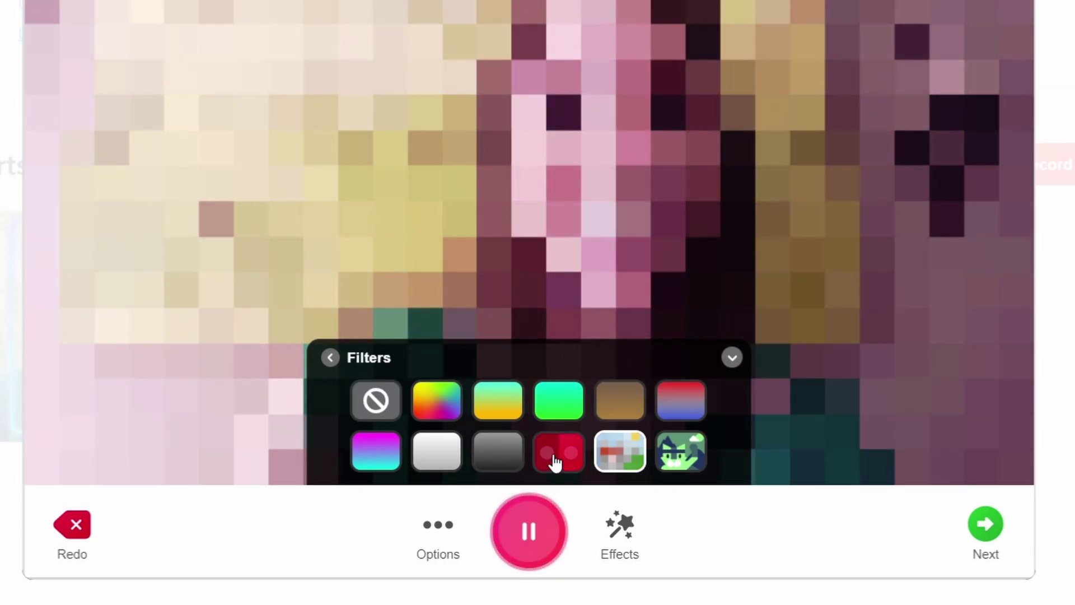
click(612, 451)
click(571, 458)
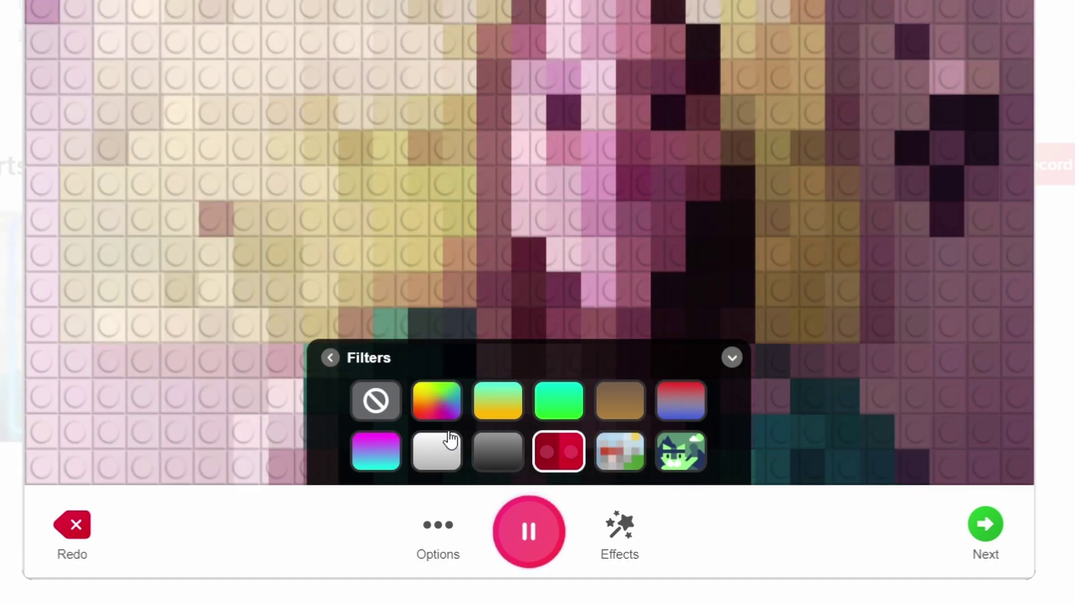
click(382, 415)
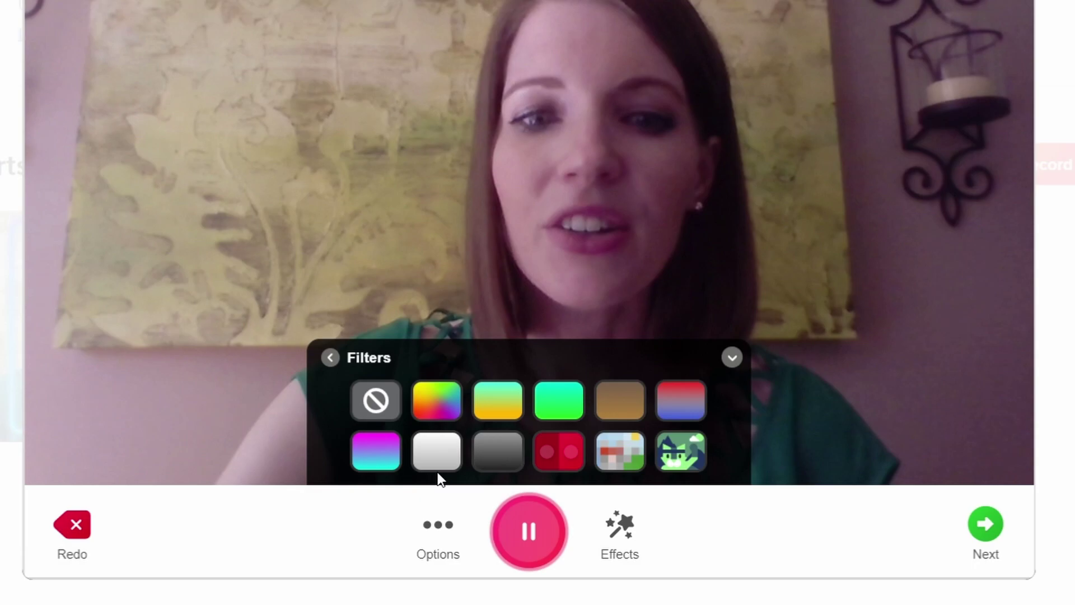
click(335, 363)
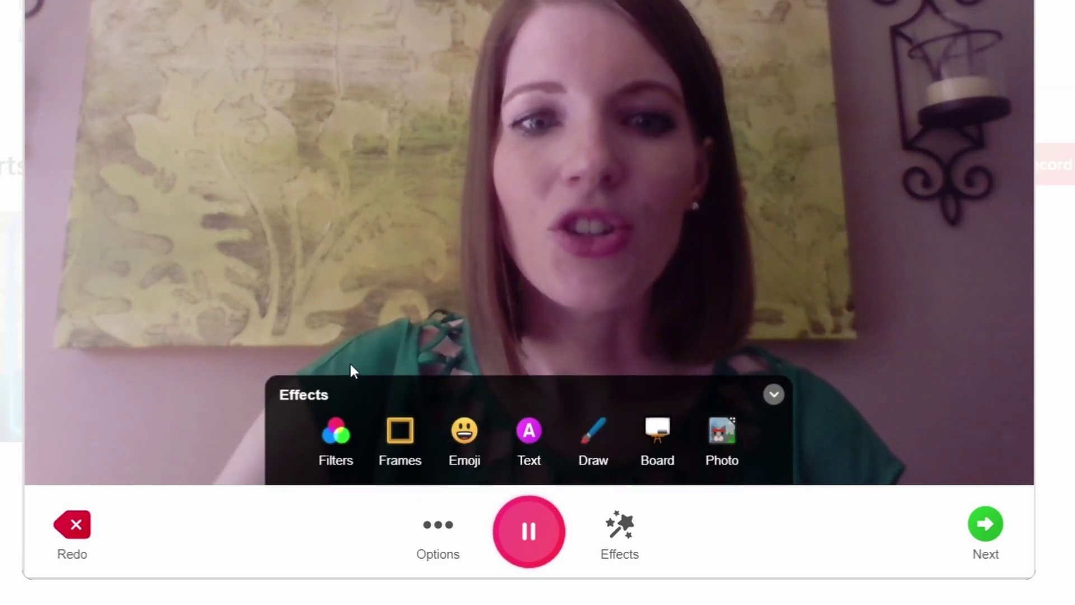
Try the glowing blue-purple frame around the video, then remove it and return to the effects.
click(412, 448)
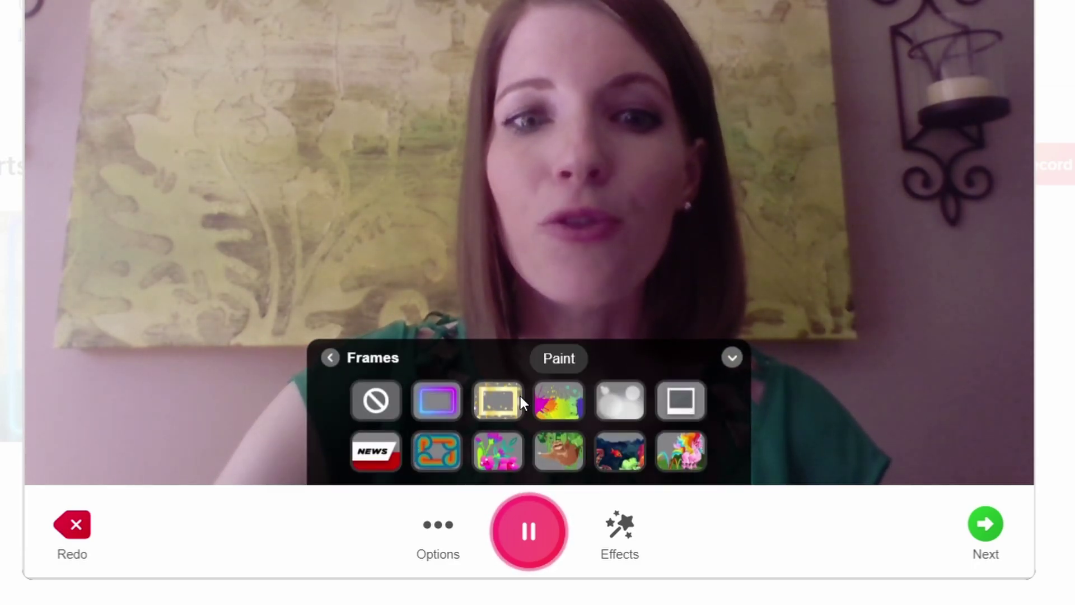
click(442, 413)
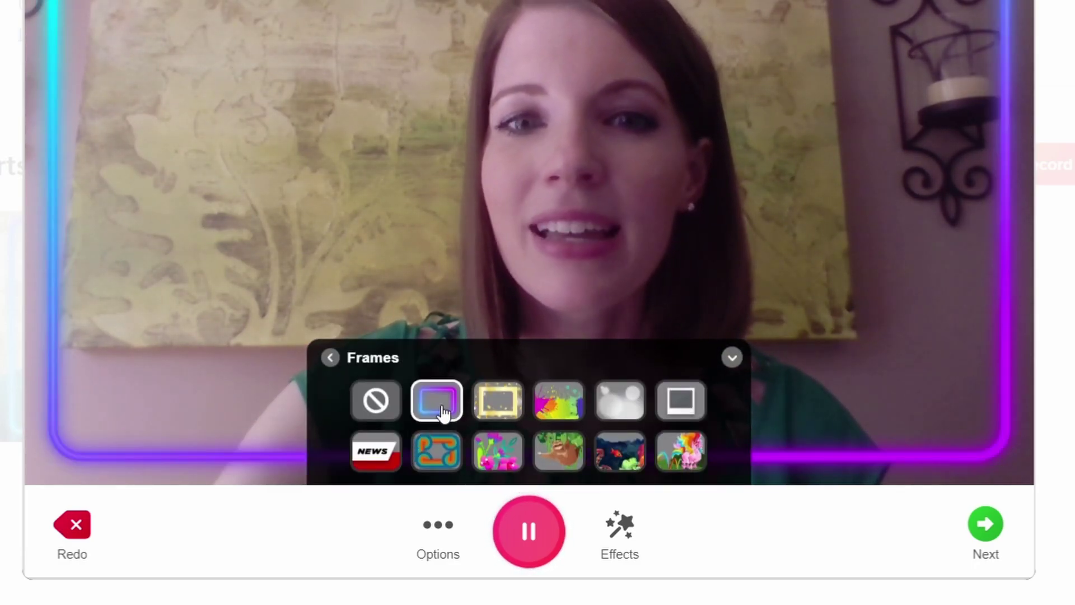
click(374, 400)
click(330, 358)
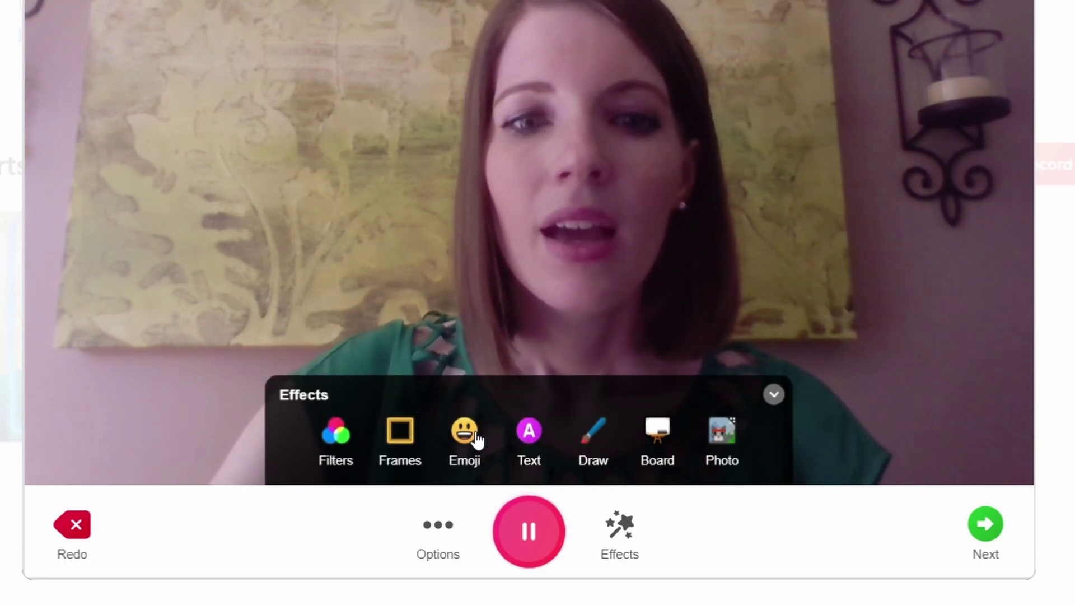
Add the recently used emoji sticker to the video.
click(472, 434)
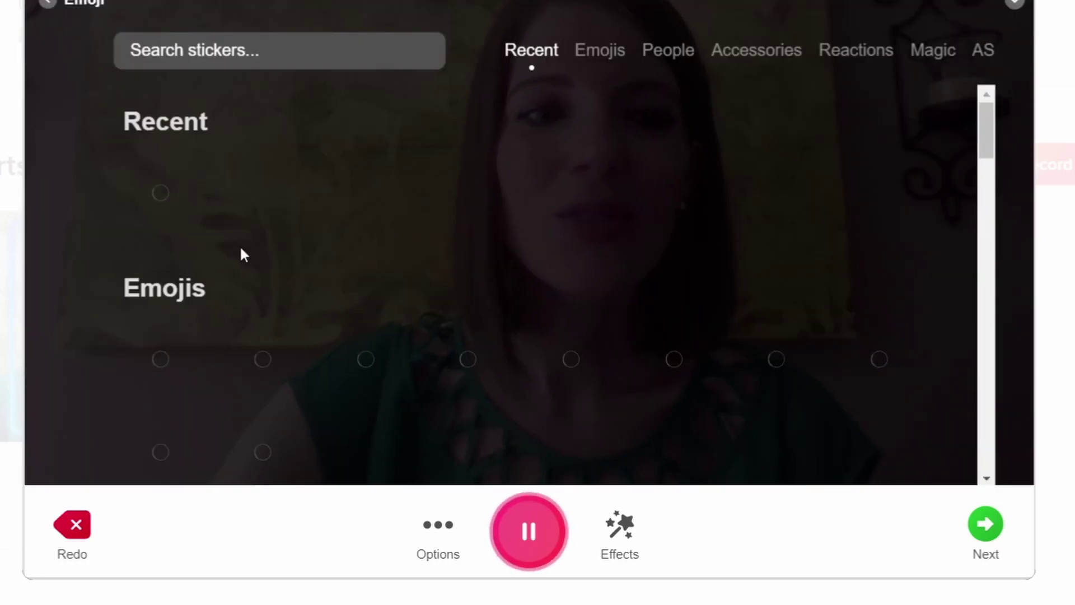
click(166, 203)
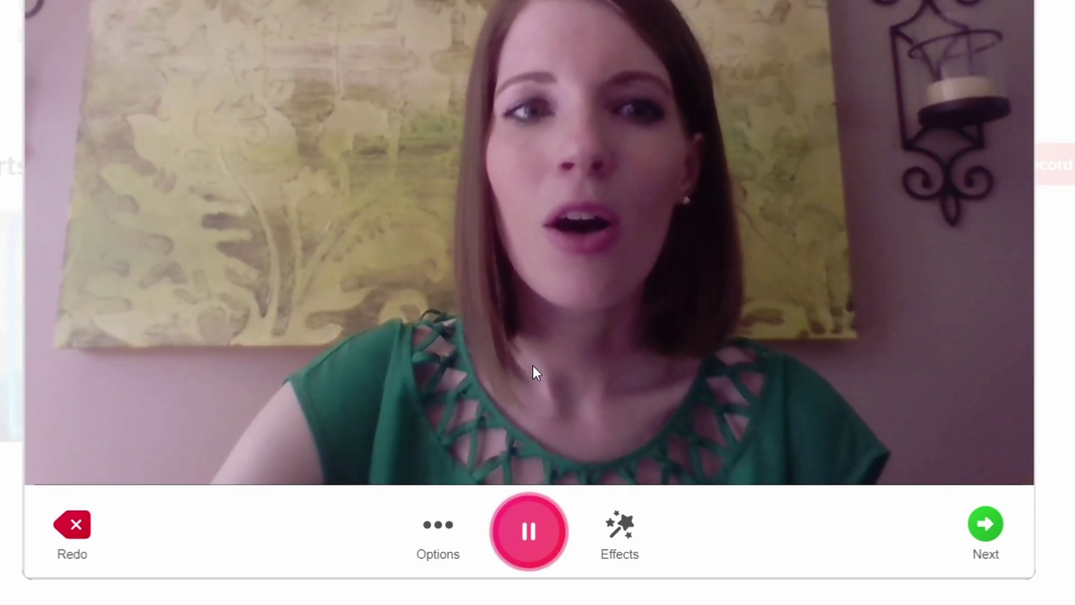
Move the emoji sticker onto the painting beside the presenter's head, then undo and redo the sticker.
mouse_move(530, 199)
mouse_down()
mouse_move(120, 84)
mouse_move(269, 60)
mouse_move(341, 122)
mouse_up()
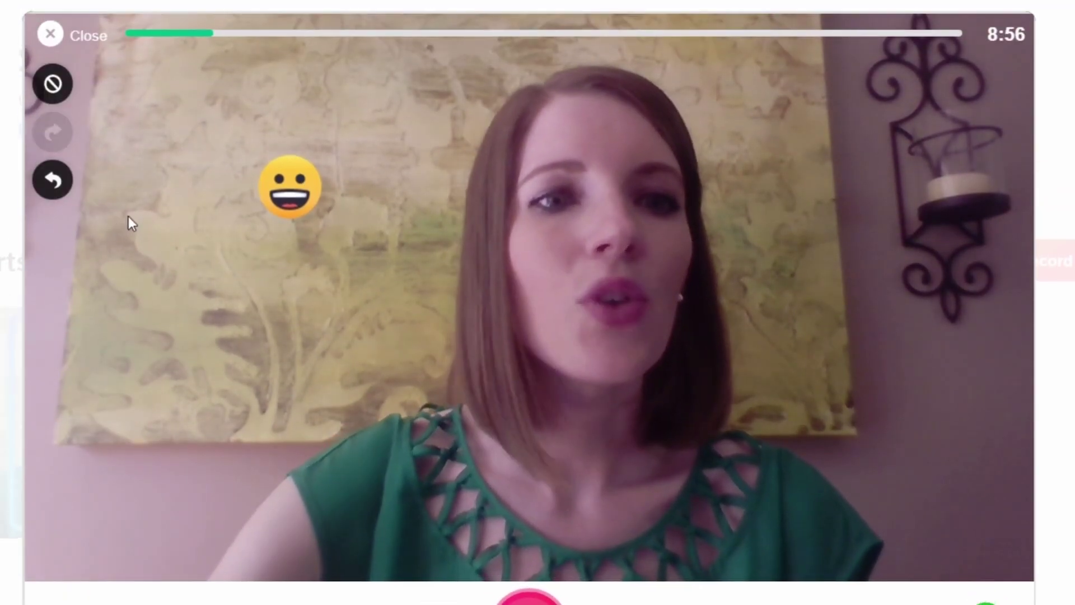
click(52, 182)
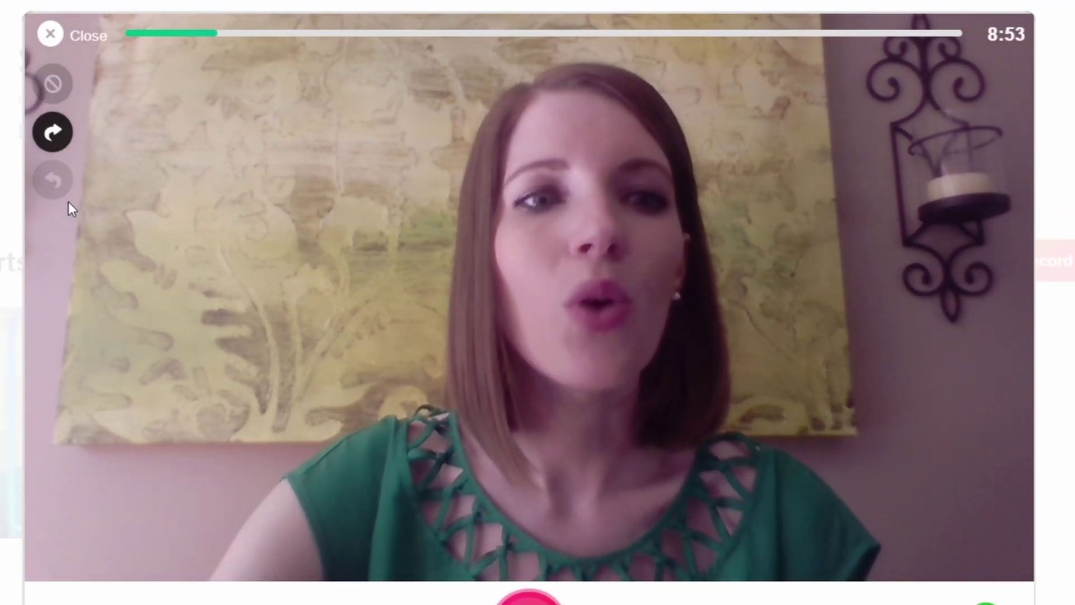
click(52, 134)
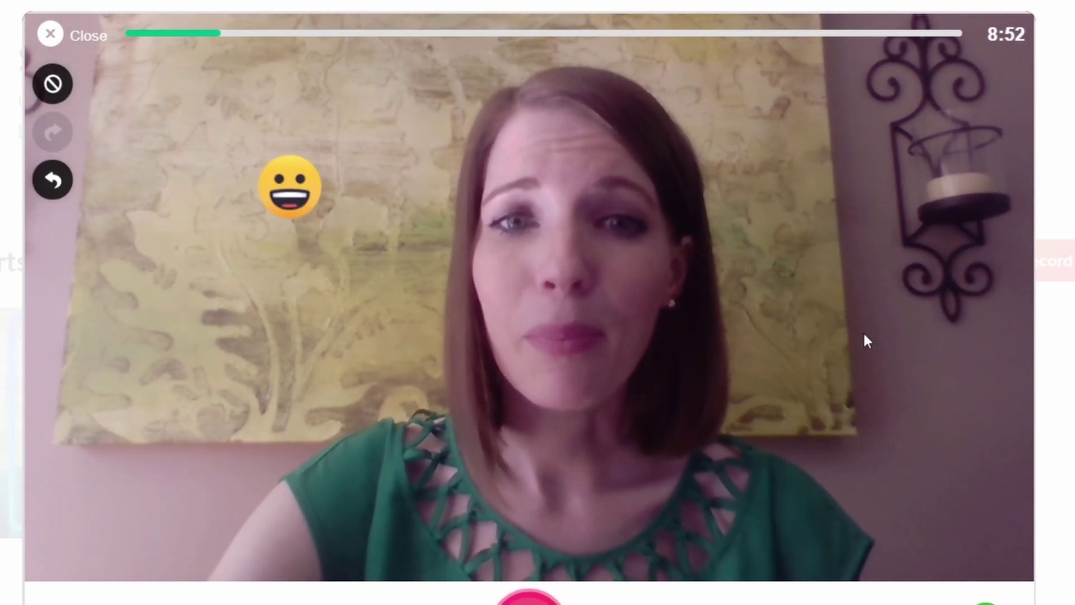
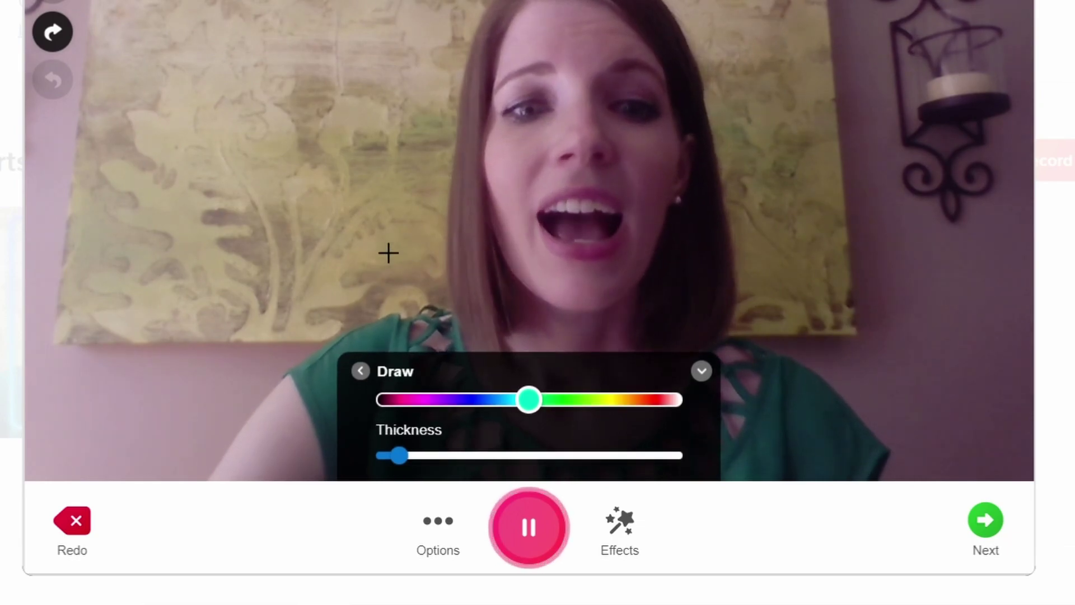
Handwrite a cursive word in cyan over the painting, hide the drawing controls, and clear the drawing.
click(116, 152)
mouse_move(128, 235)
mouse_down()
mouse_move(158, 213)
mouse_move(221, 209)
mouse_move(201, 231)
mouse_move(246, 202)
mouse_move(264, 235)
mouse_move(286, 226)
mouse_move(283, 196)
mouse_move(305, 196)
mouse_move(295, 230)
mouse_move(331, 200)
mouse_up()
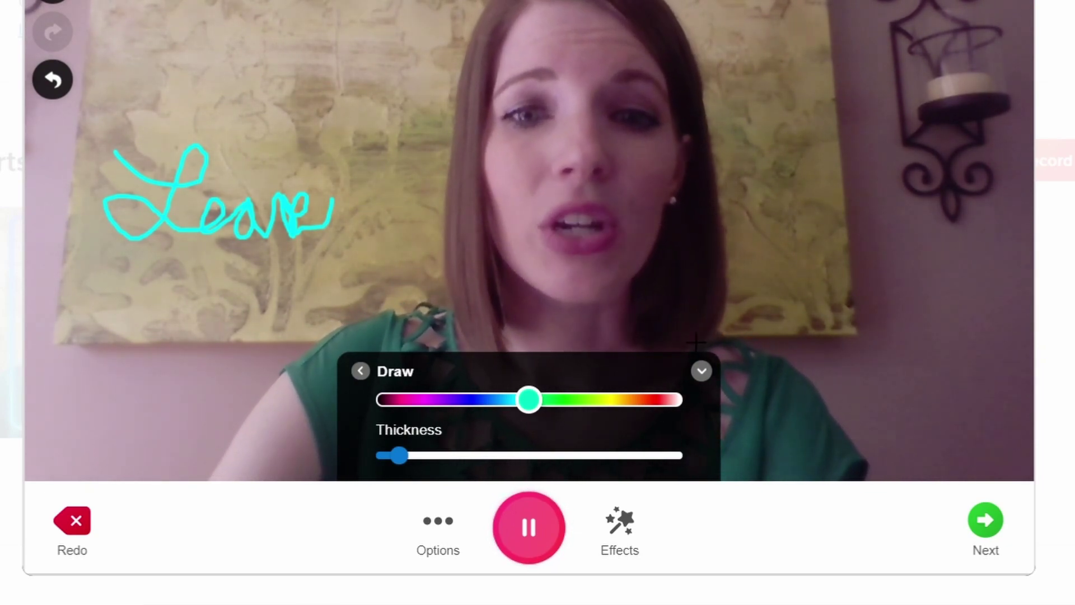
click(704, 373)
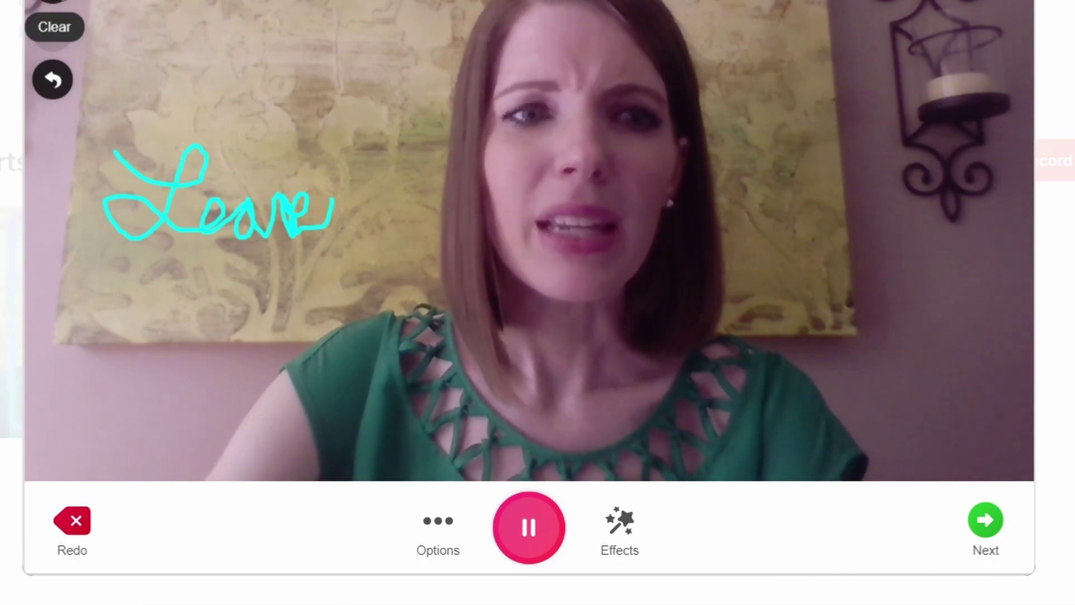
click(53, 4)
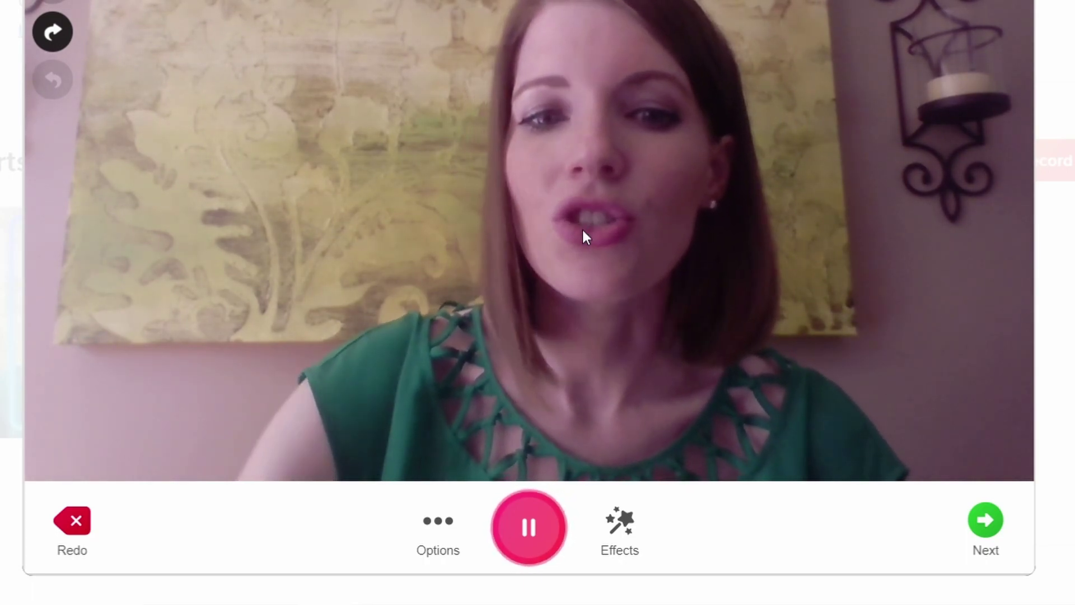
Pause the recording, draw a cyan smiley face over the painting, and resume recording.
click(525, 533)
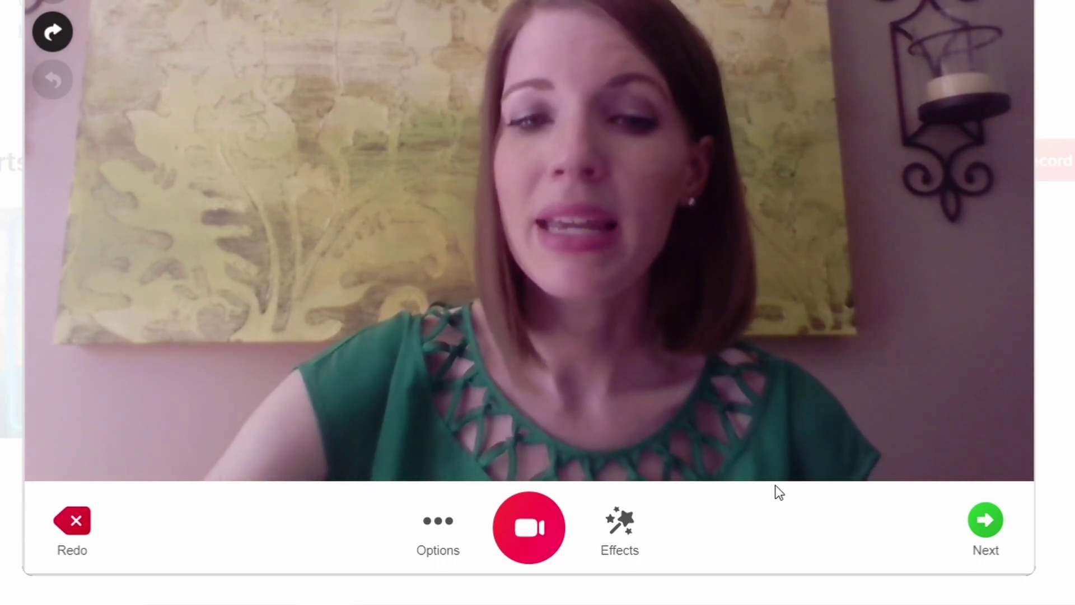
click(626, 528)
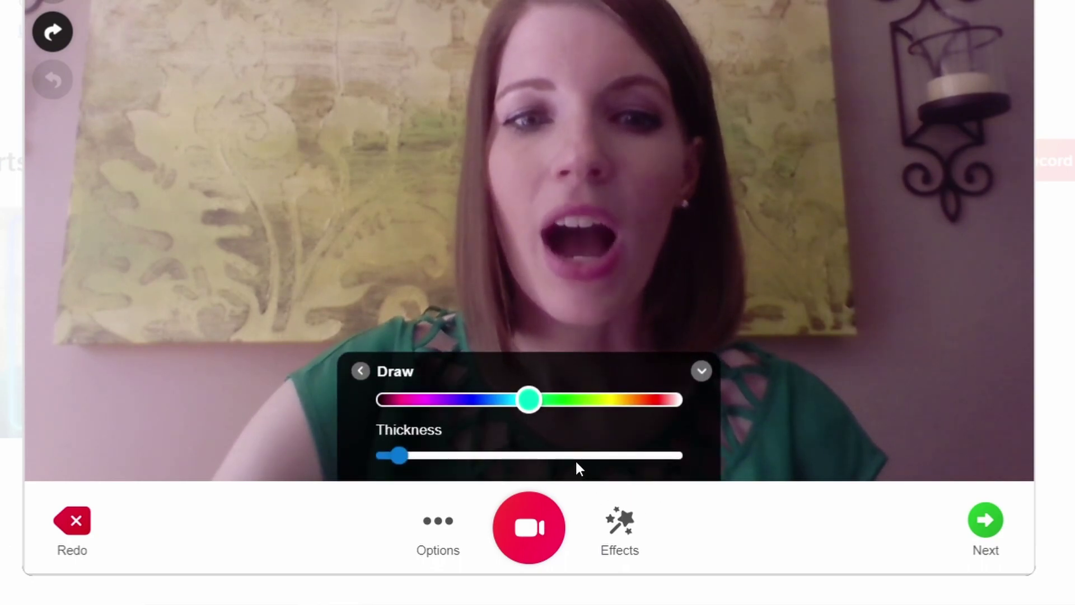
mouse_move(139, 25)
mouse_down()
mouse_move(185, 185)
mouse_move(264, 17)
mouse_move(149, 32)
mouse_up()
mouse_move(193, 124)
mouse_down()
mouse_move(256, 149)
mouse_move(271, 120)
mouse_up()
mouse_move(205, 55)
mouse_down()
mouse_move(218, 80)
mouse_move(237, 83)
mouse_up()
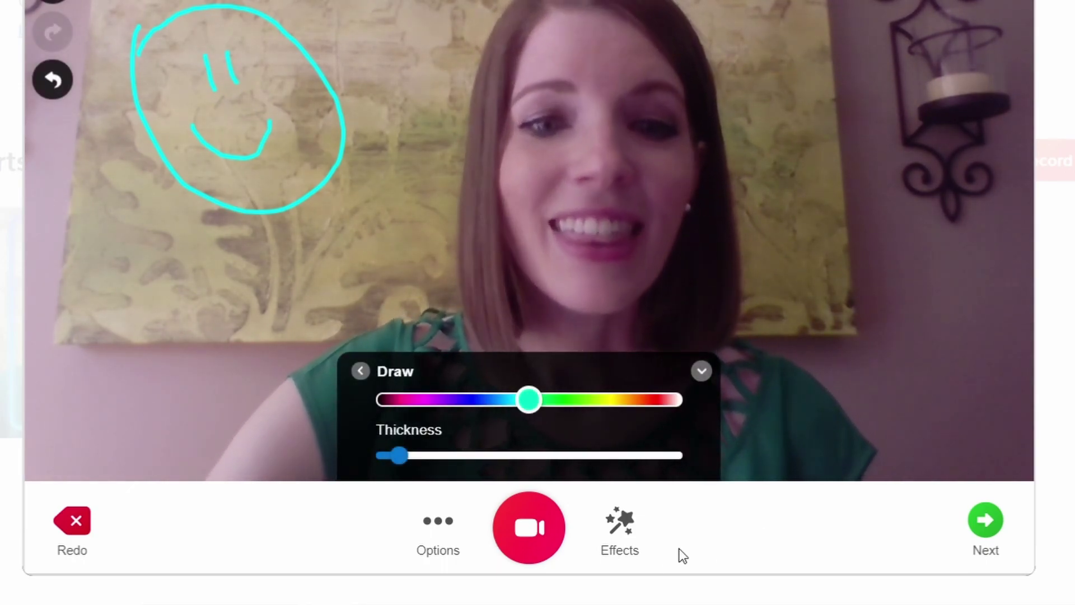
click(538, 527)
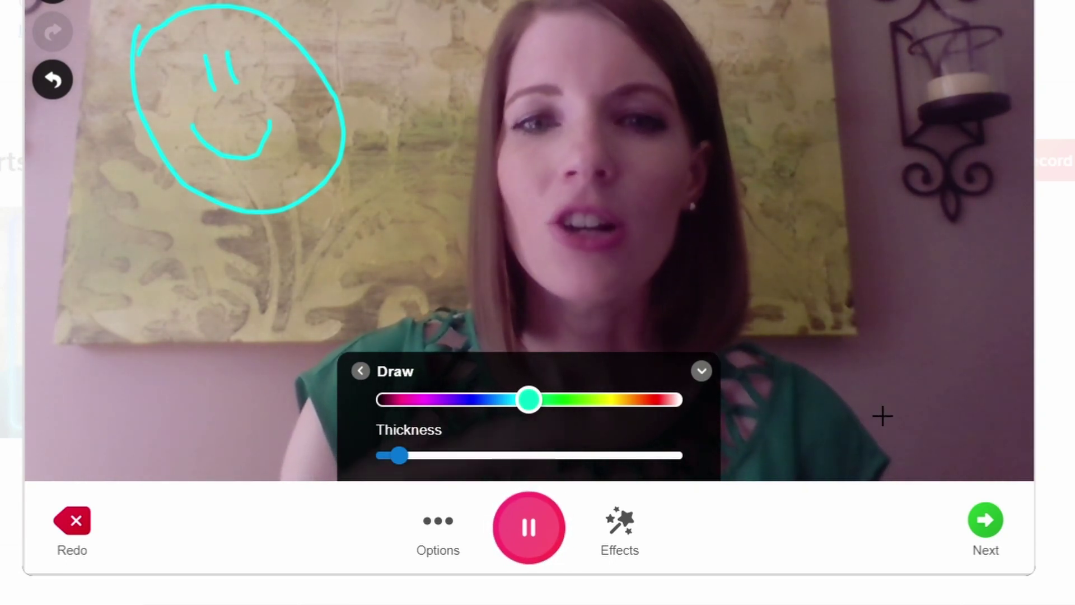
Hide the drawing controls, pause the recording, and proceed to the Review stage, dismissing its introduction.
click(701, 372)
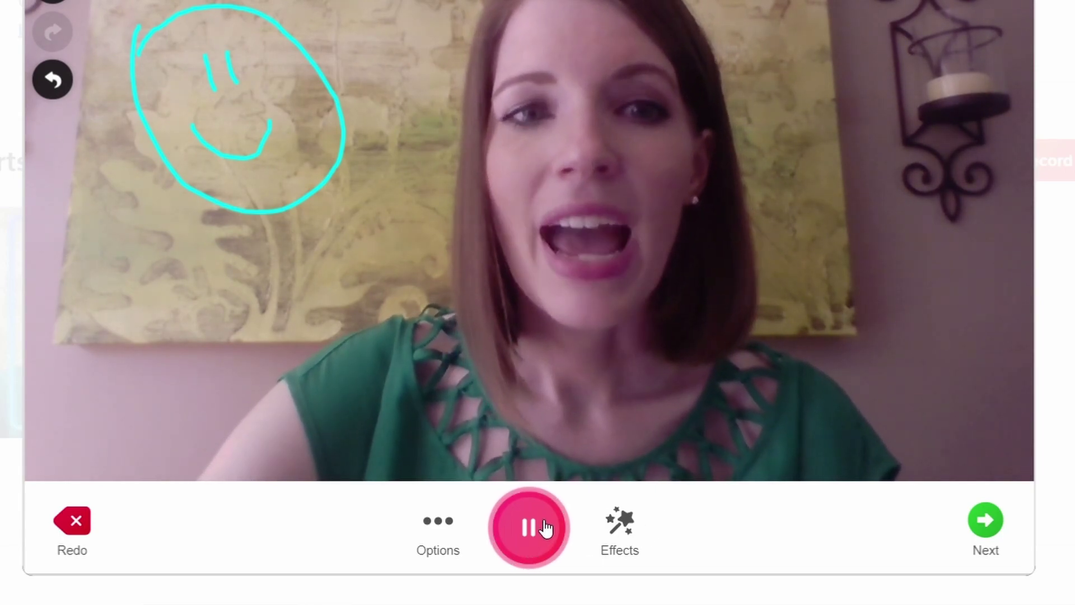
click(533, 536)
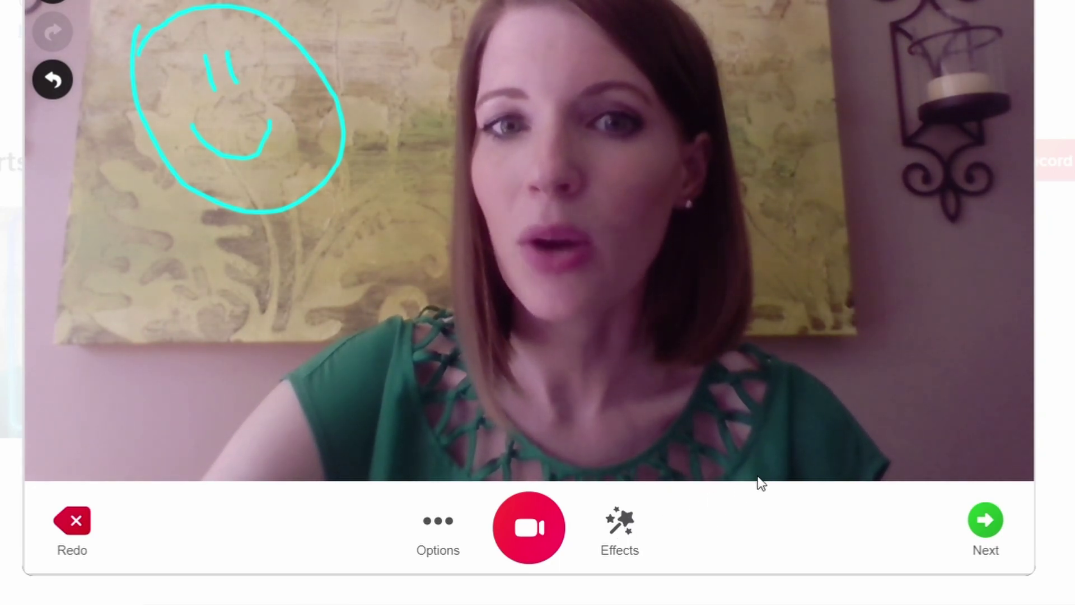
click(977, 522)
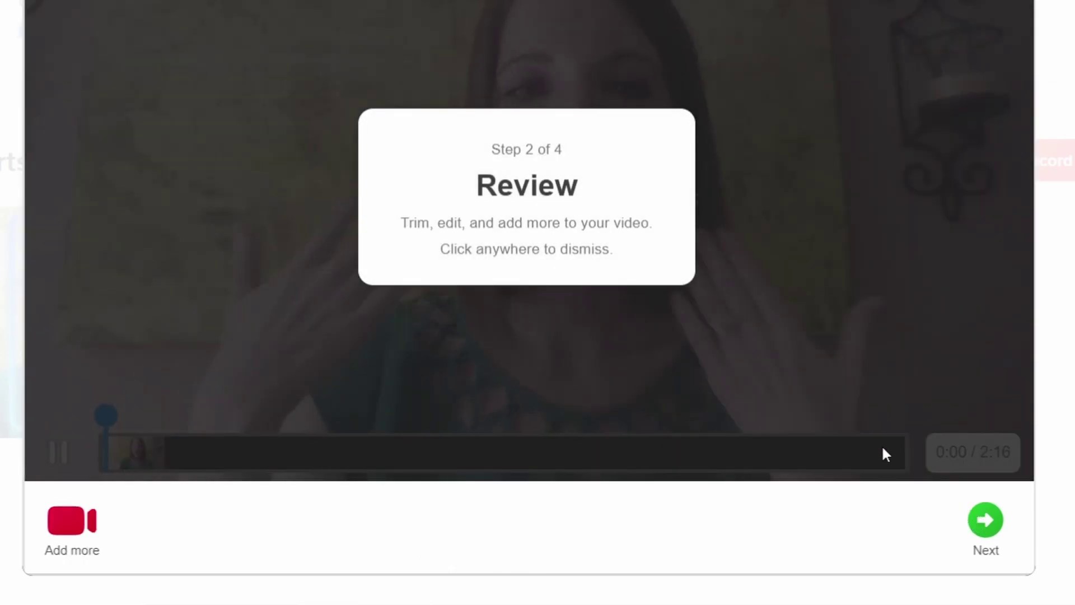
click(128, 440)
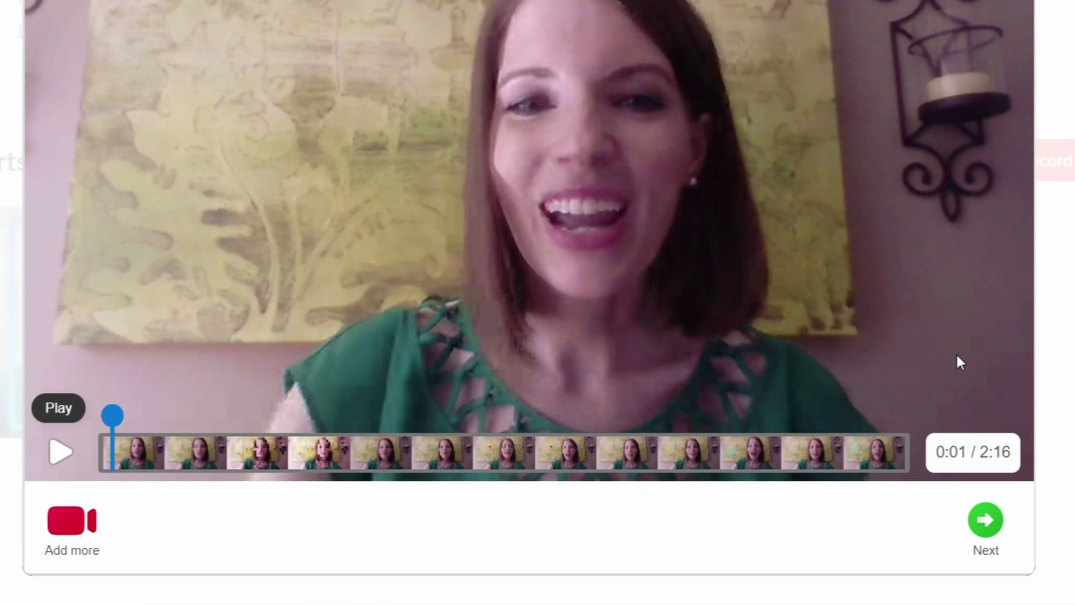
Trim the clip's beginning and end to shorten it to 1:58, confirm the trim, and pause playback.
click(576, 452)
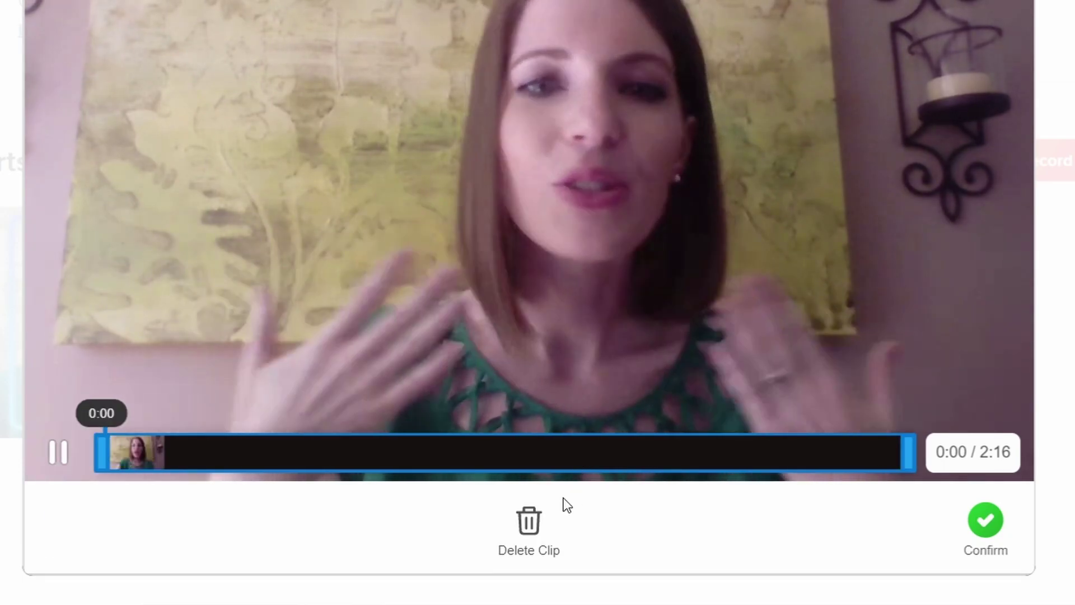
click(57, 451)
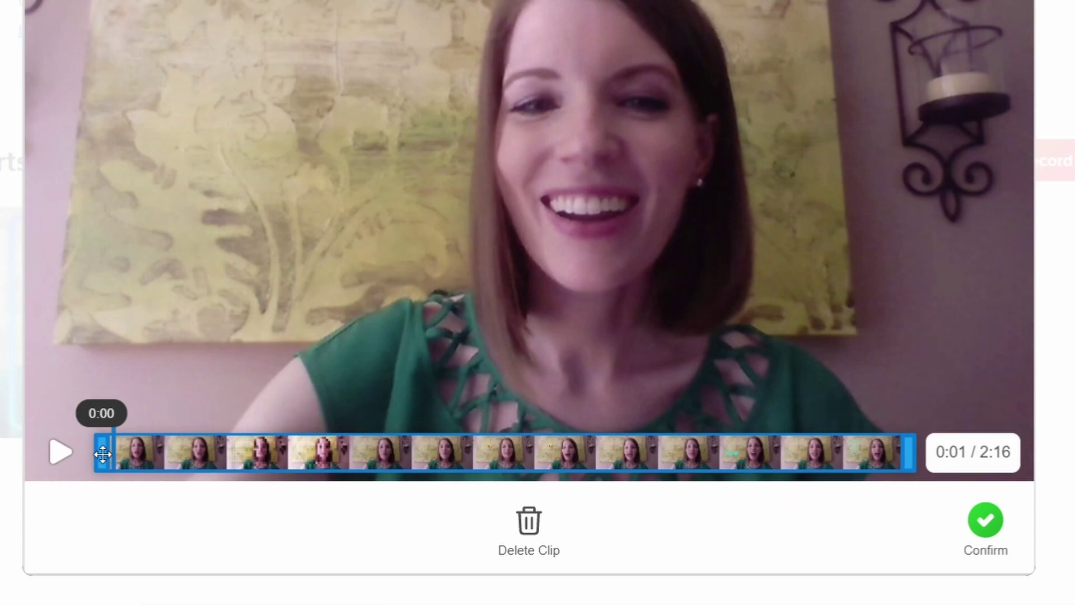
mouse_move(150, 462)
mouse_down()
mouse_move(183, 462)
mouse_move(166, 463)
mouse_up()
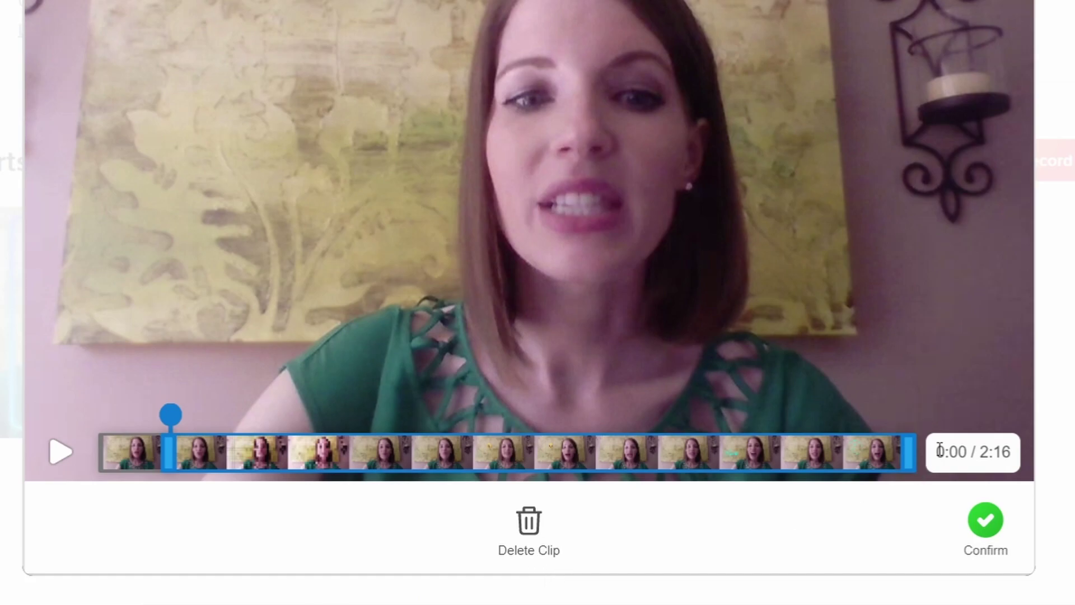
drag(899, 453, 866, 453)
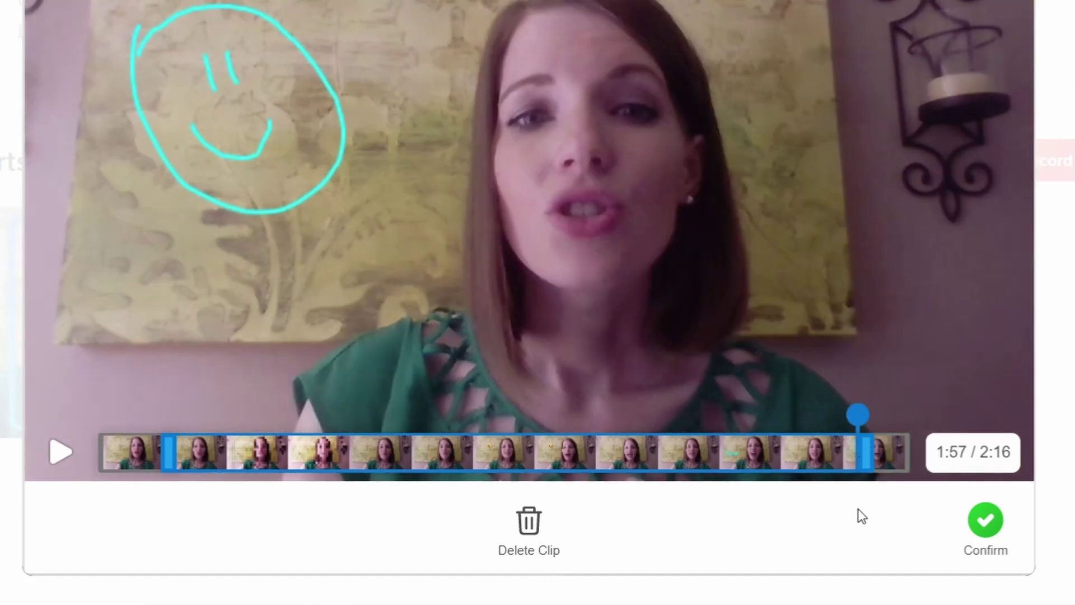
click(983, 526)
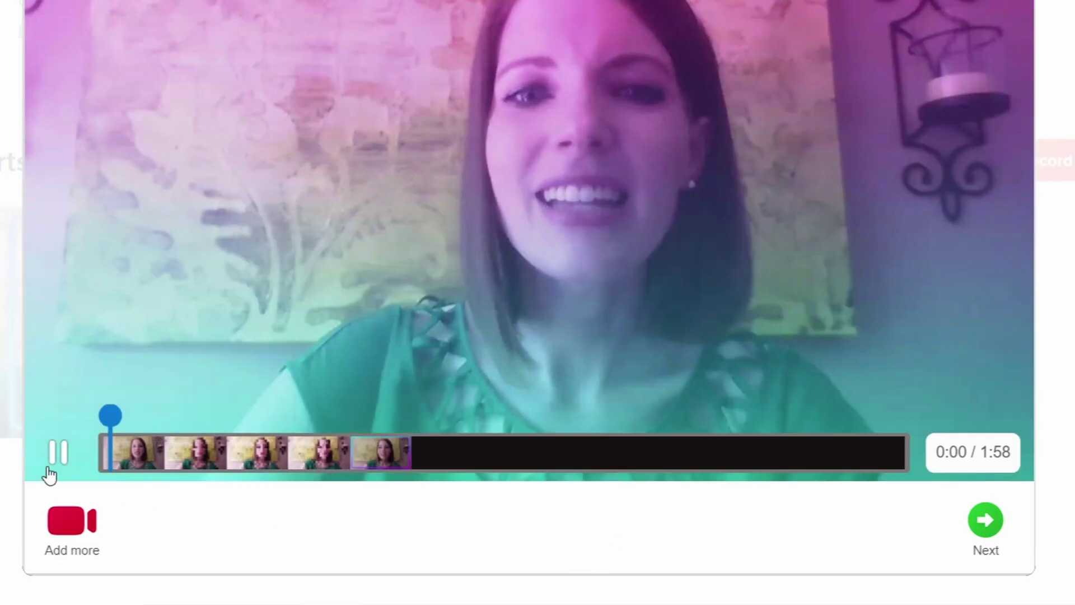
click(57, 453)
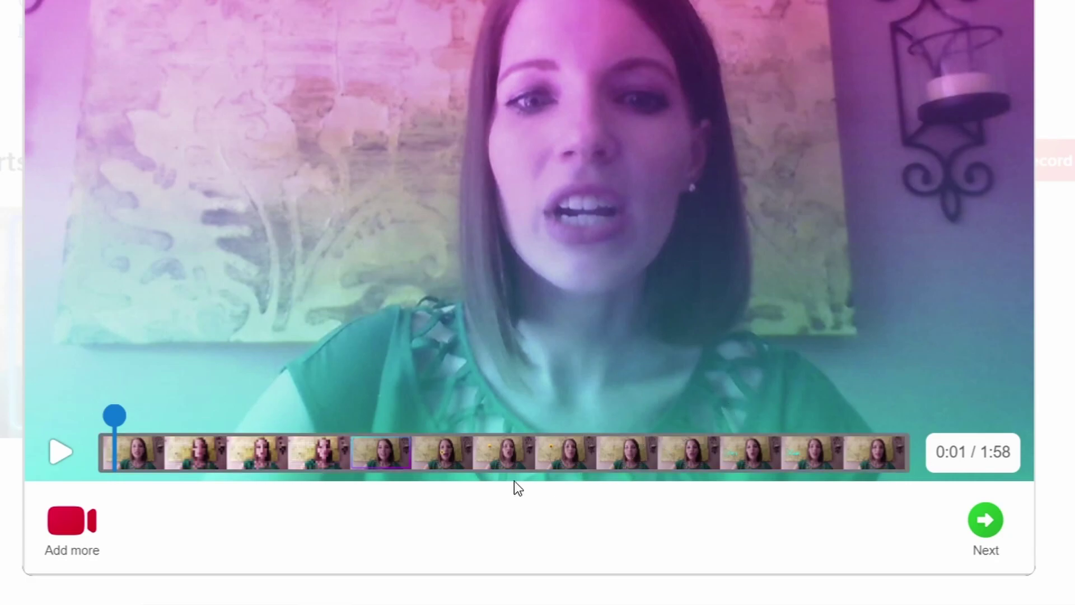
Return to the camera to add more footage, and go back from Draw to the full list of effects.
click(66, 538)
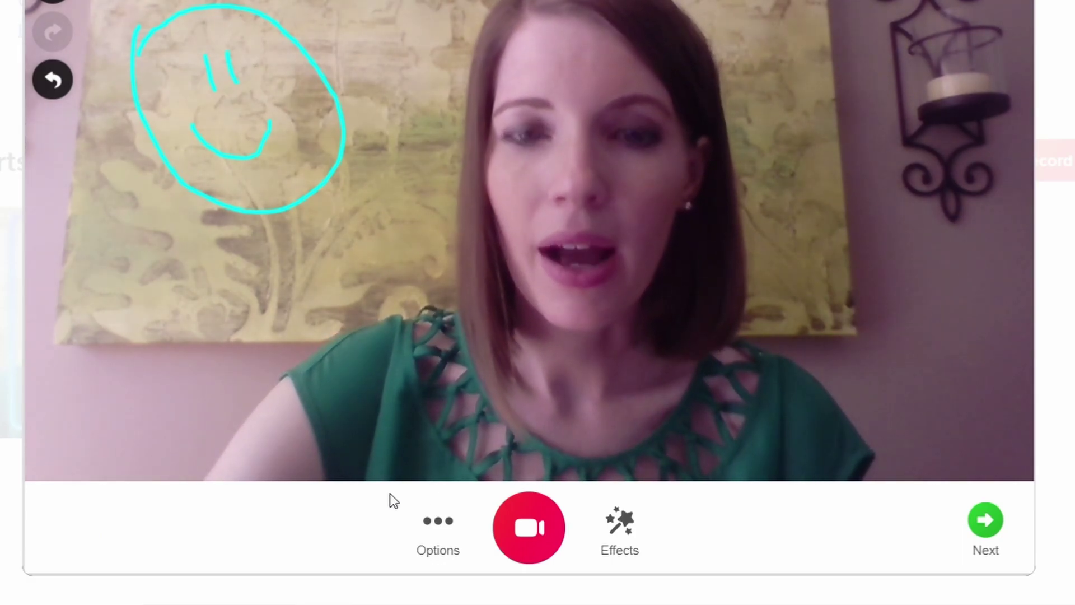
click(627, 524)
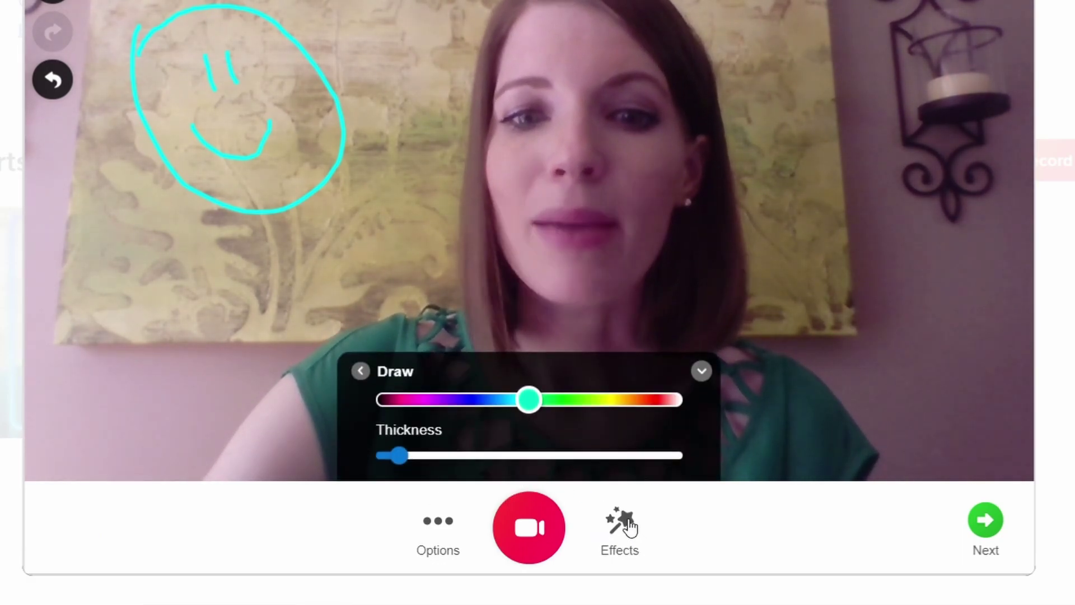
click(362, 371)
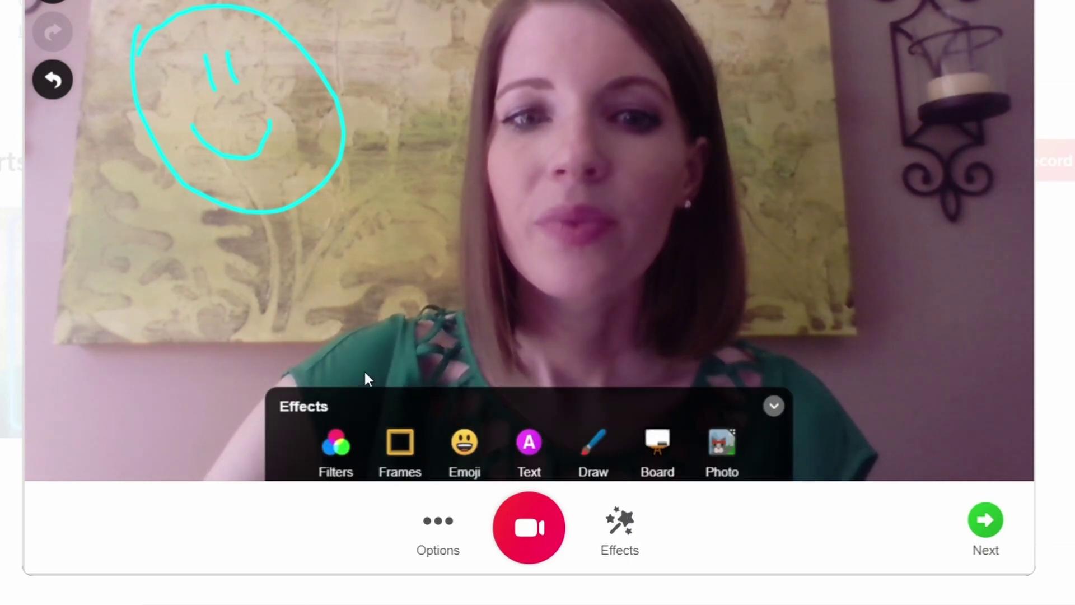
Apply the plain white board and set Split Screen halfway so the camera and board share the frame equally.
click(664, 445)
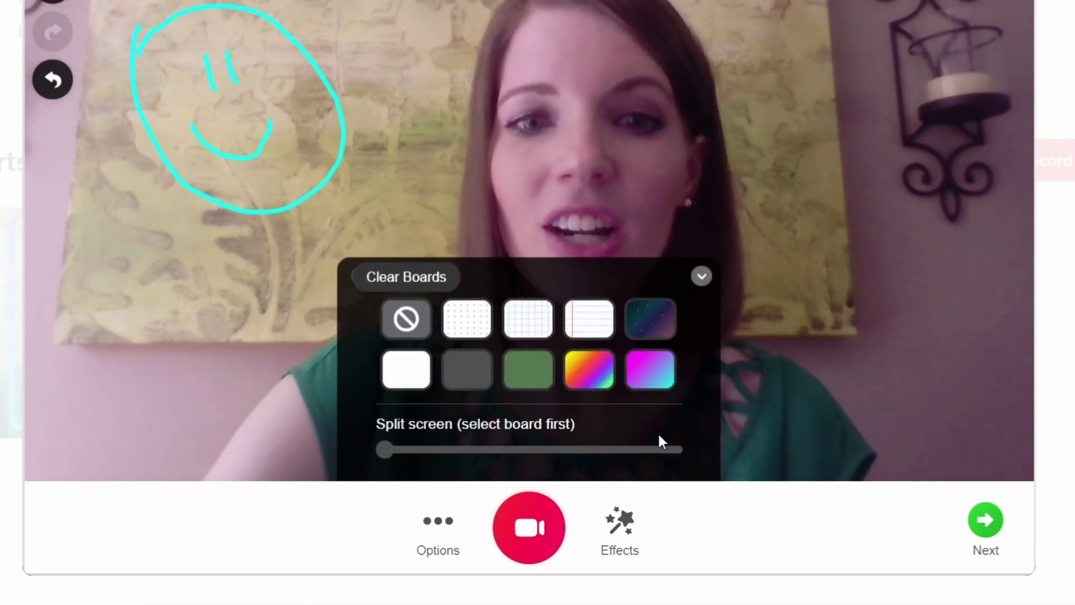
click(590, 323)
click(424, 377)
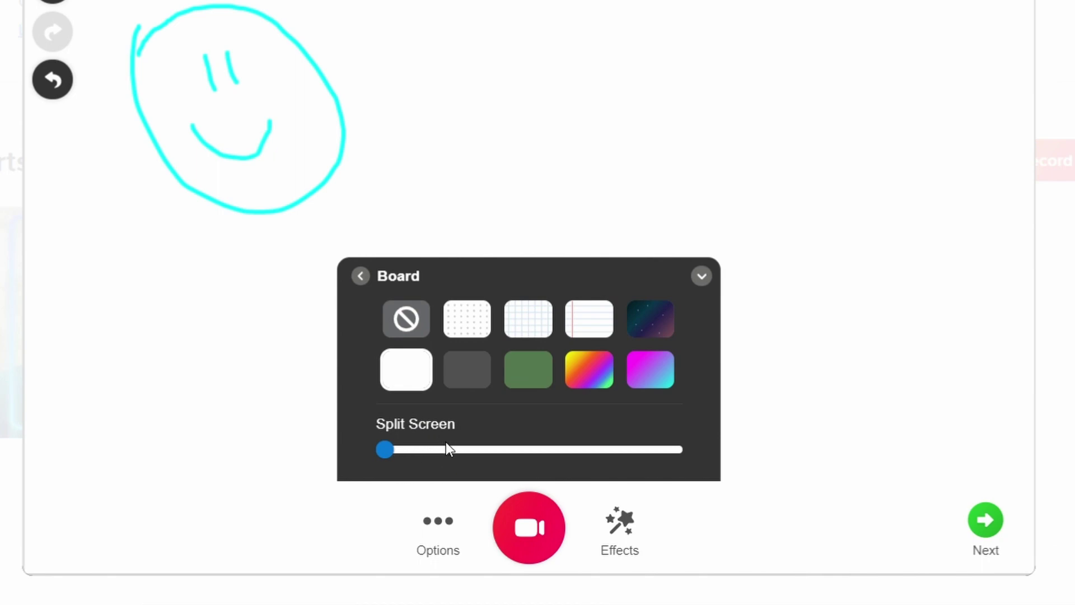
mouse_move(386, 455)
mouse_down()
mouse_move(675, 430)
mouse_move(636, 448)
mouse_move(503, 454)
mouse_move(530, 456)
mouse_up()
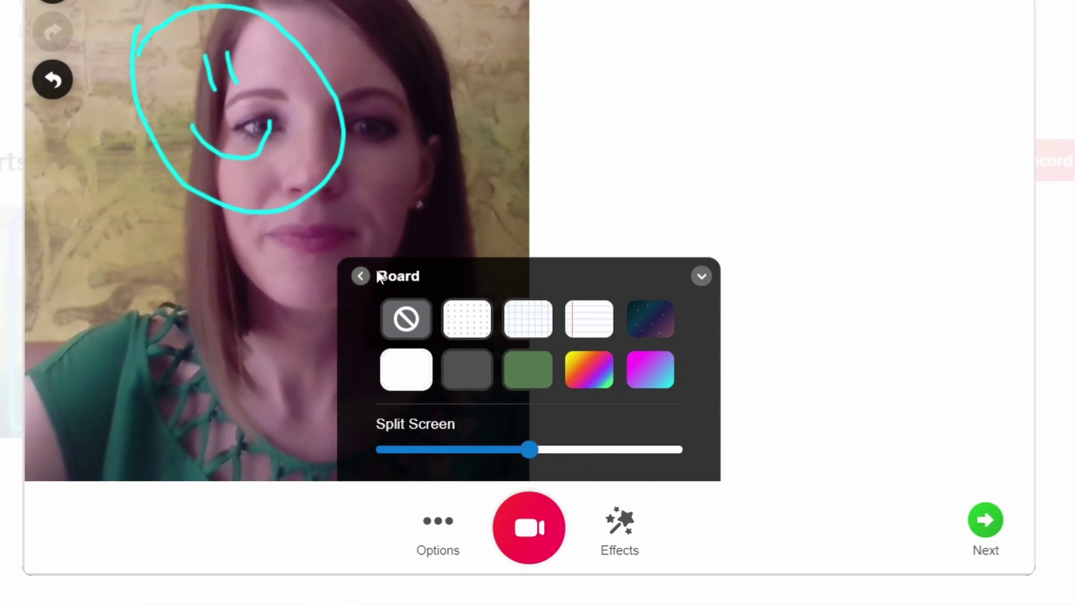
click(702, 275)
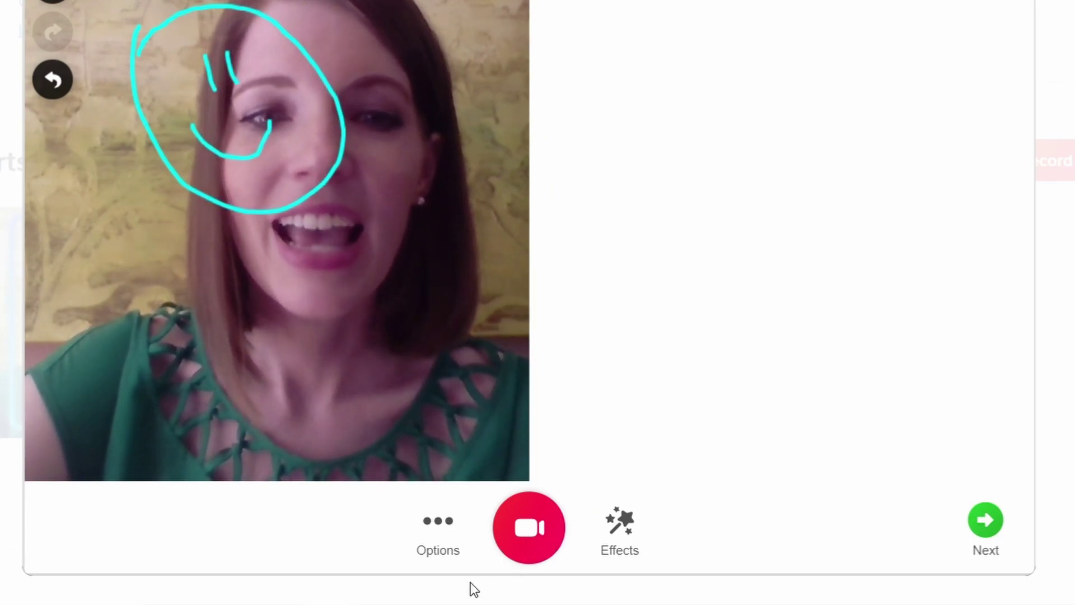
Start recording and handwrite the equation 2+2=4 in cyan on the white board beside the camera image.
click(520, 542)
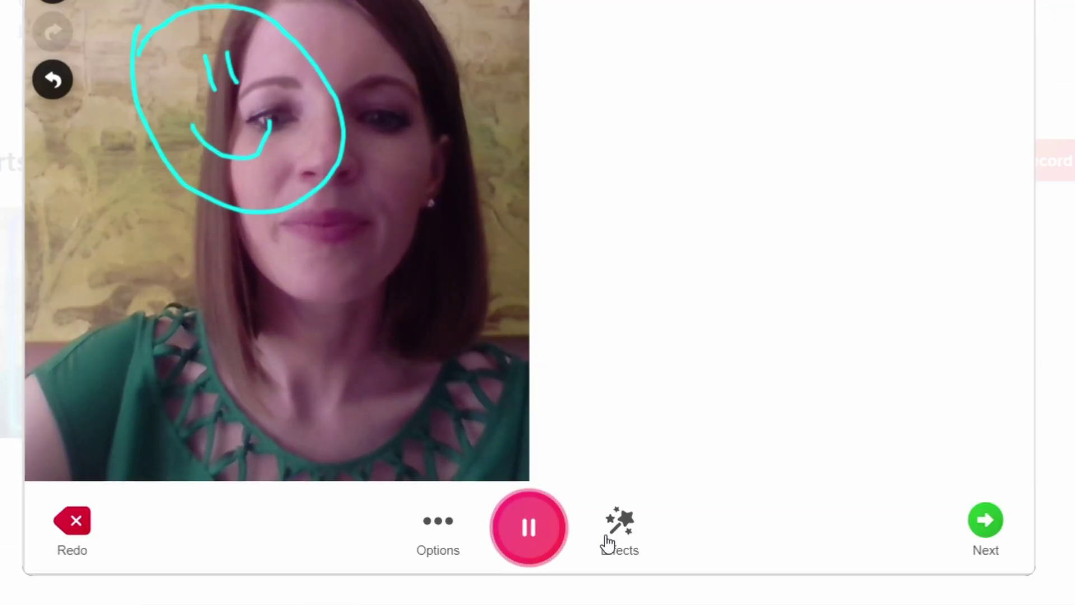
click(620, 529)
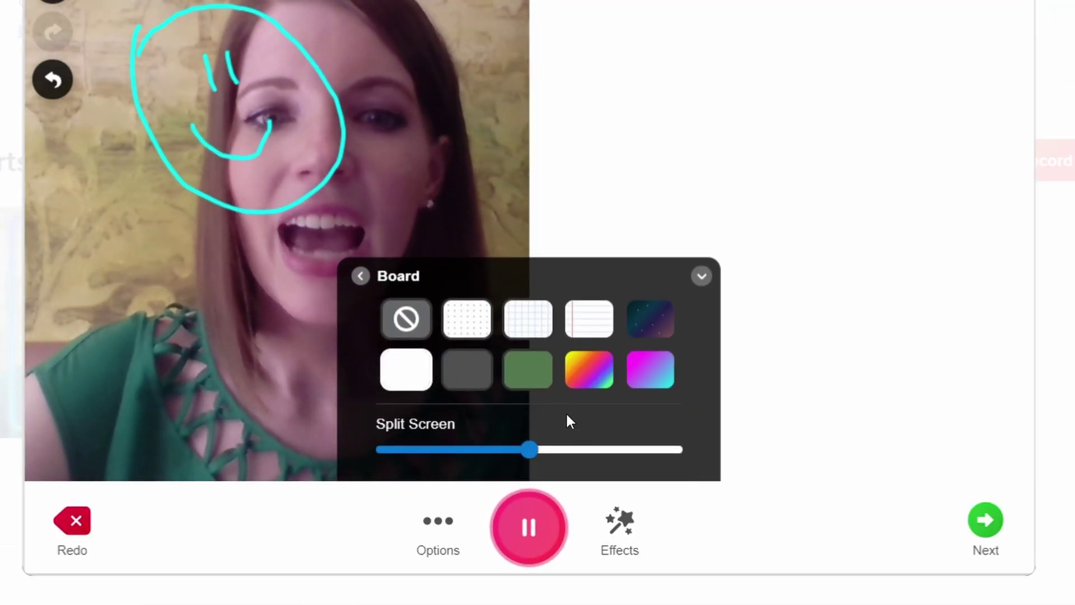
click(360, 275)
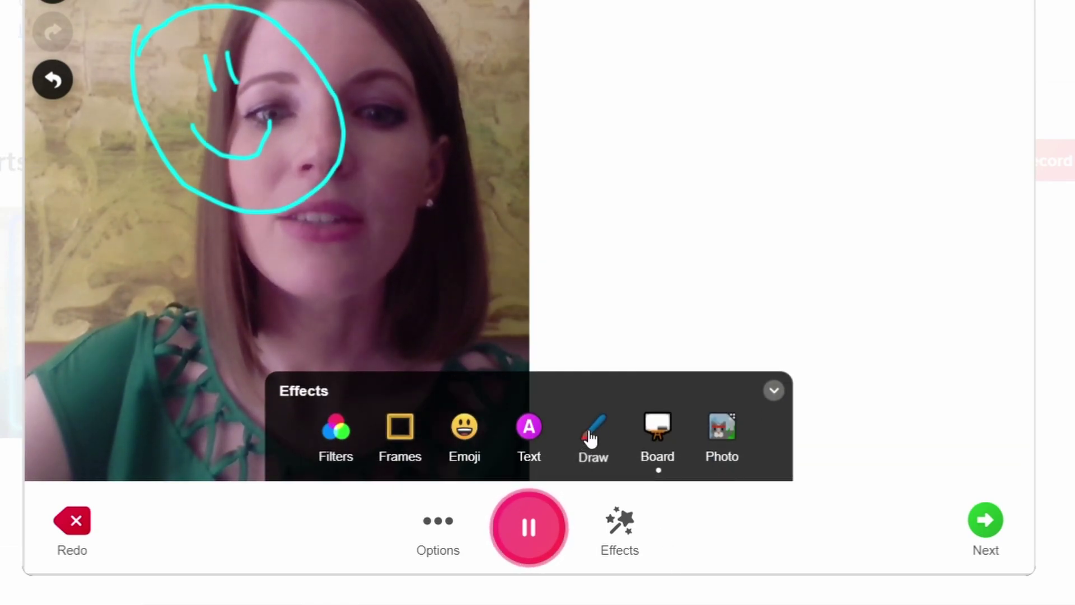
click(594, 436)
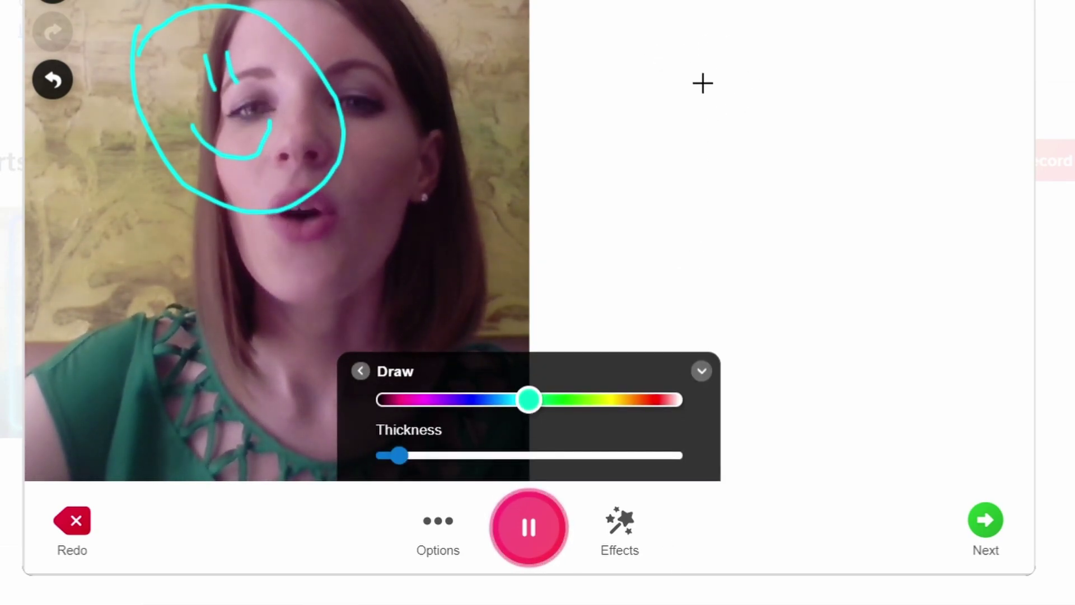
mouse_move(592, 40)
mouse_down()
mouse_move(607, 115)
mouse_move(639, 116)
mouse_up()
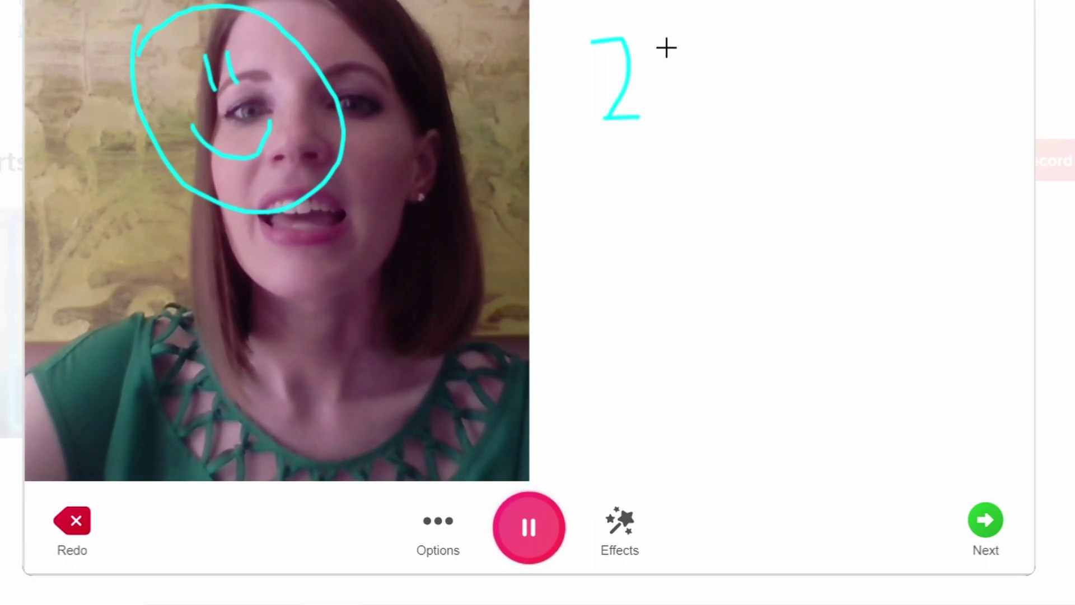
drag(666, 48, 681, 96)
click(700, 47)
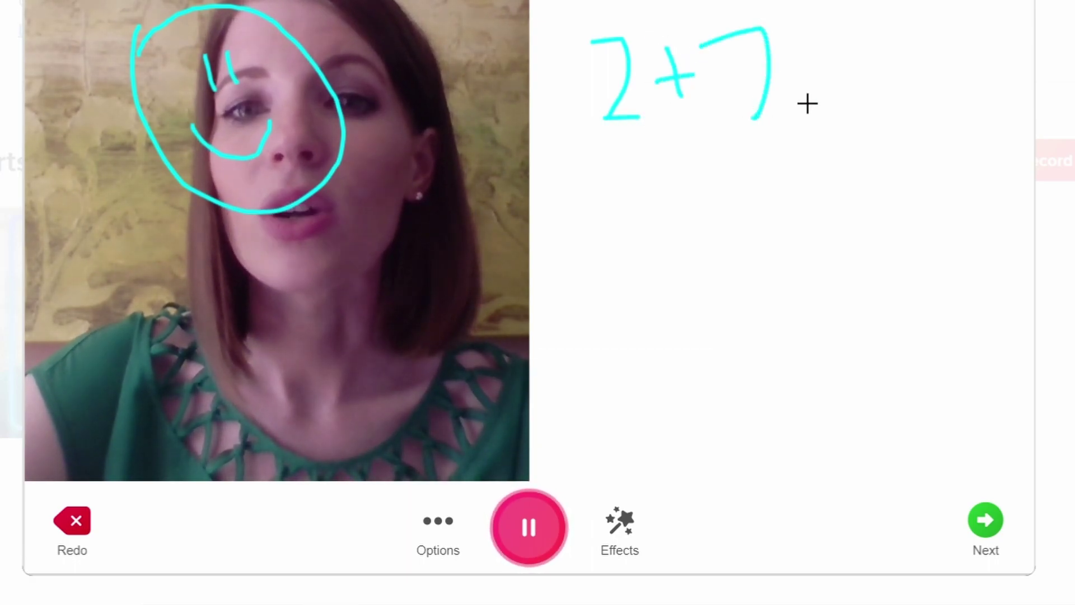
drag(788, 107, 807, 103)
drag(813, 56, 838, 48)
drag(908, 63, 932, 65)
drag(921, 5, 932, 63)
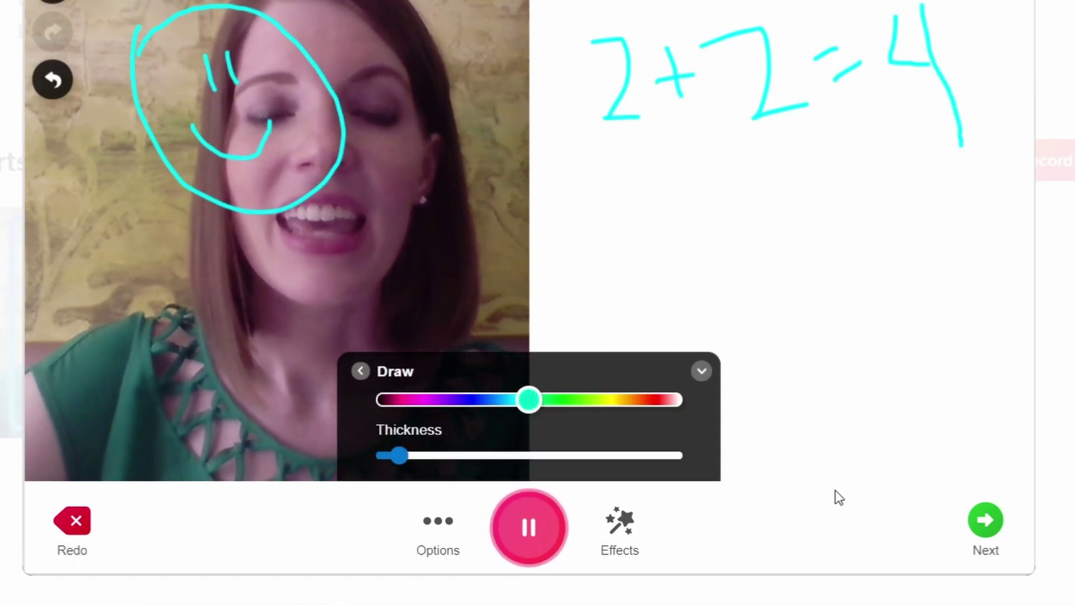
Pause the recording, proceed to the clip review, and reorder the clips so the split-screen whiteboard clip comes first.
click(529, 532)
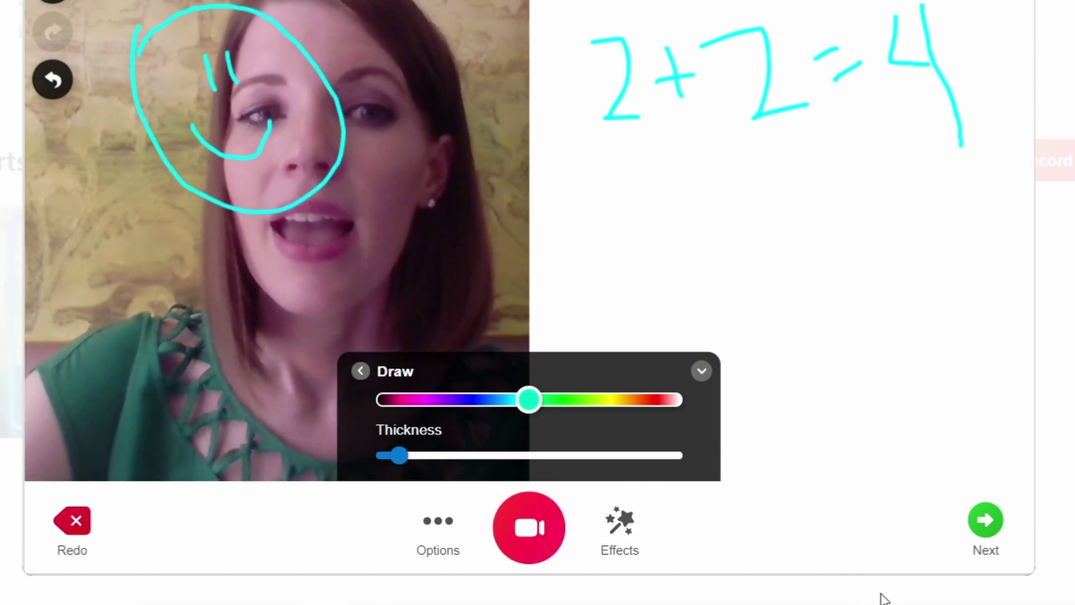
click(981, 522)
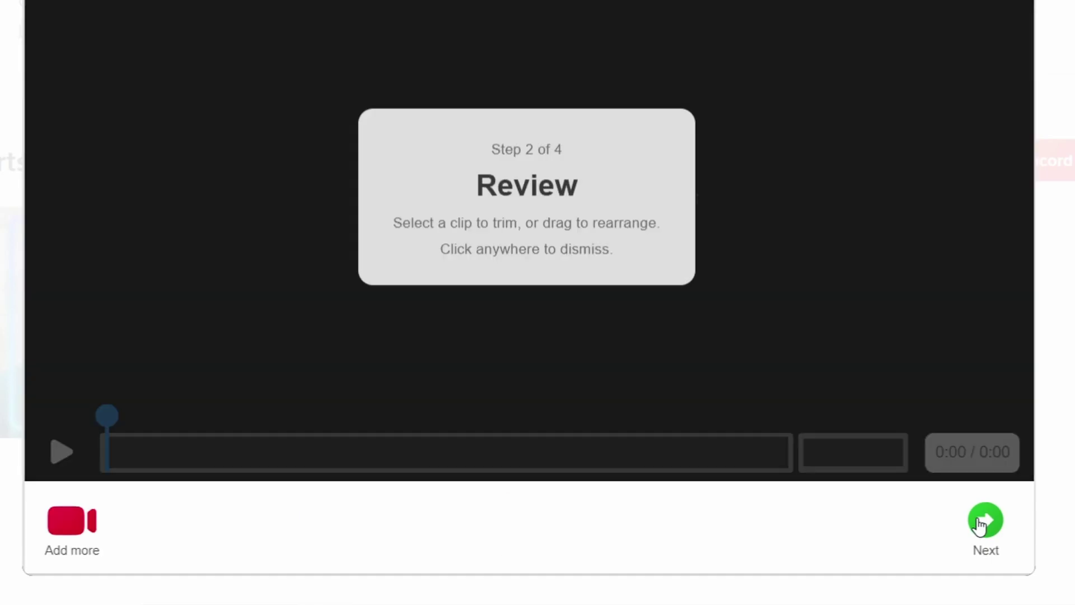
click(702, 356)
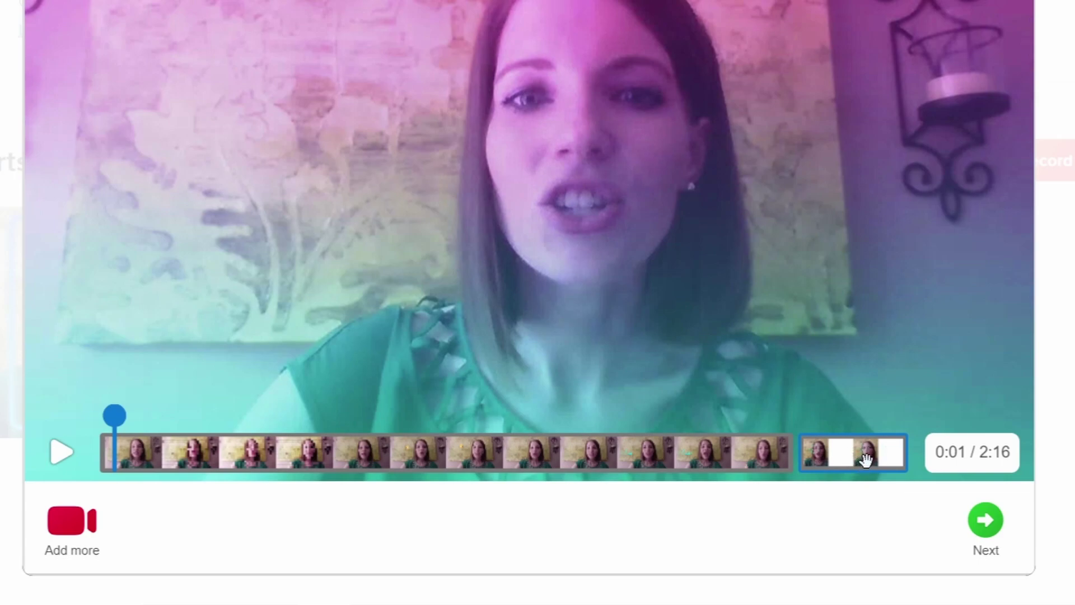
drag(883, 456, 178, 459)
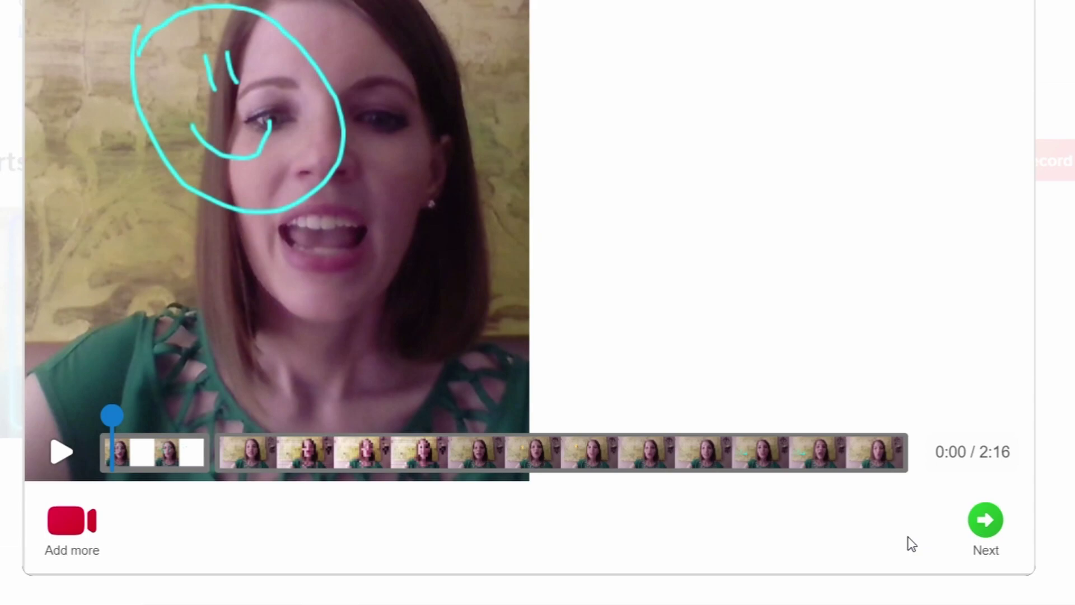
Take the cover selfie and add Superpower-style text reading "Meet" followed by the teacher's title and surname.
click(993, 525)
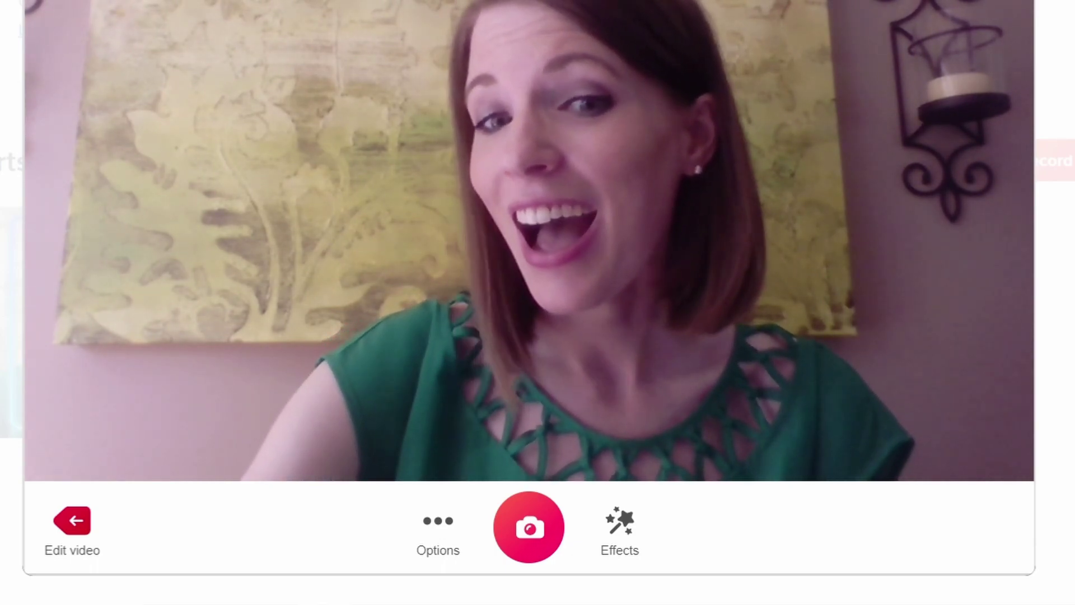
click(546, 550)
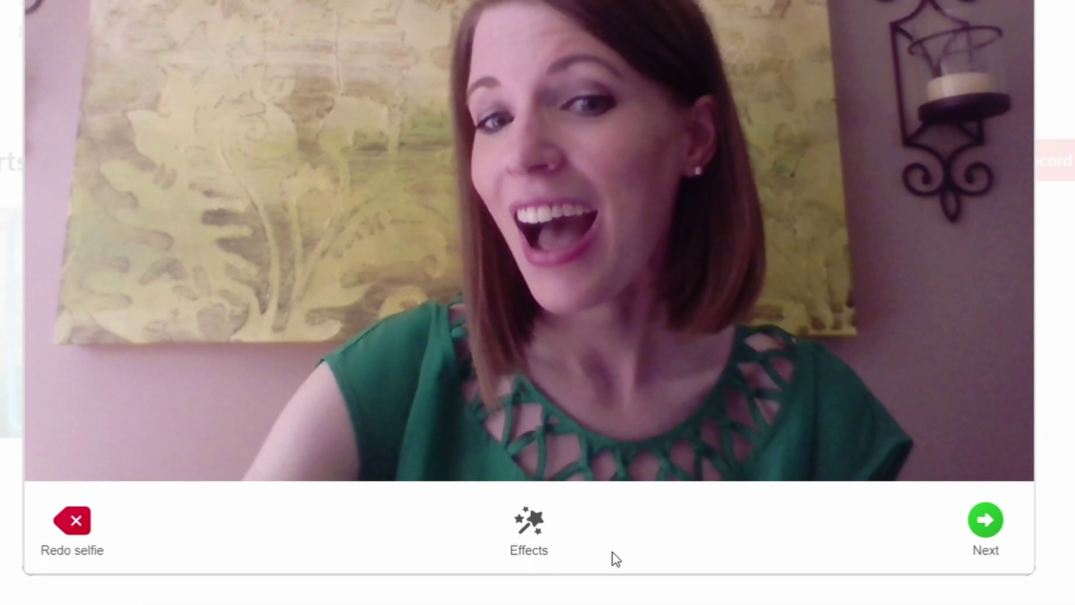
click(541, 525)
click(514, 427)
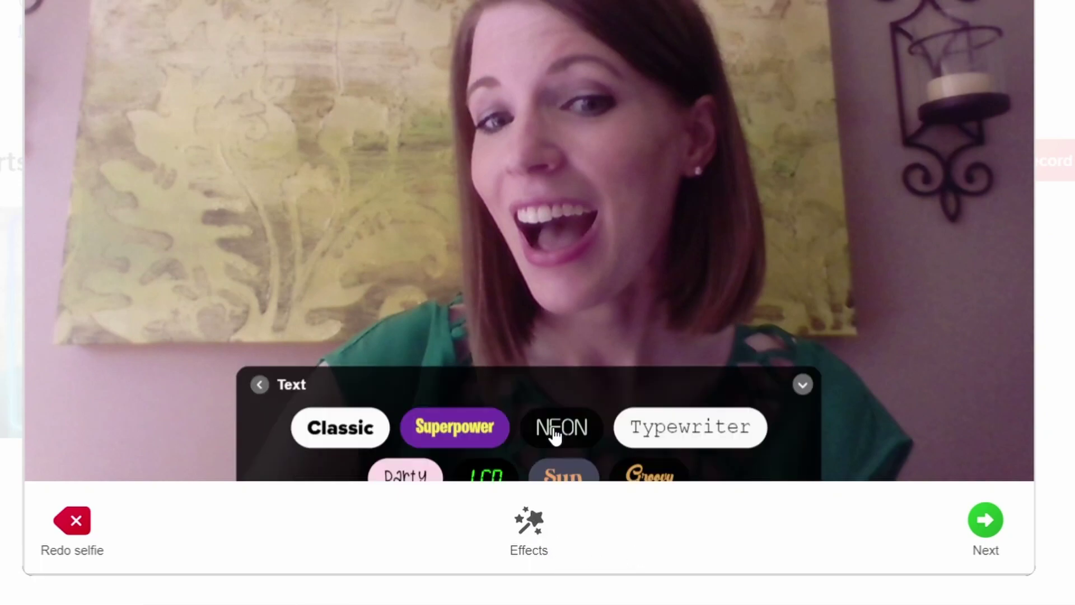
click(459, 400)
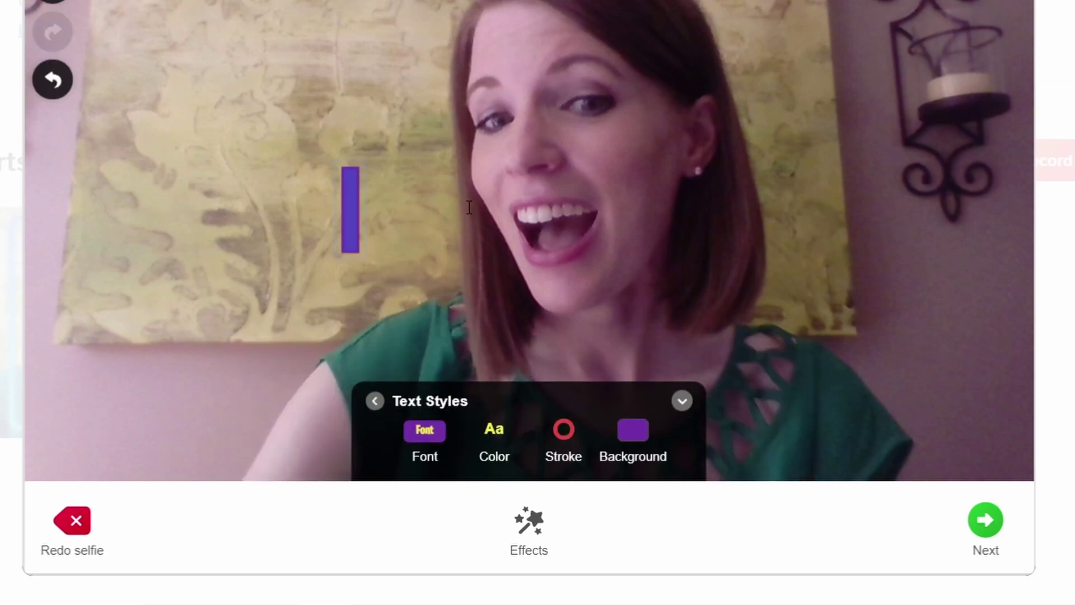
text(Meet Mr)
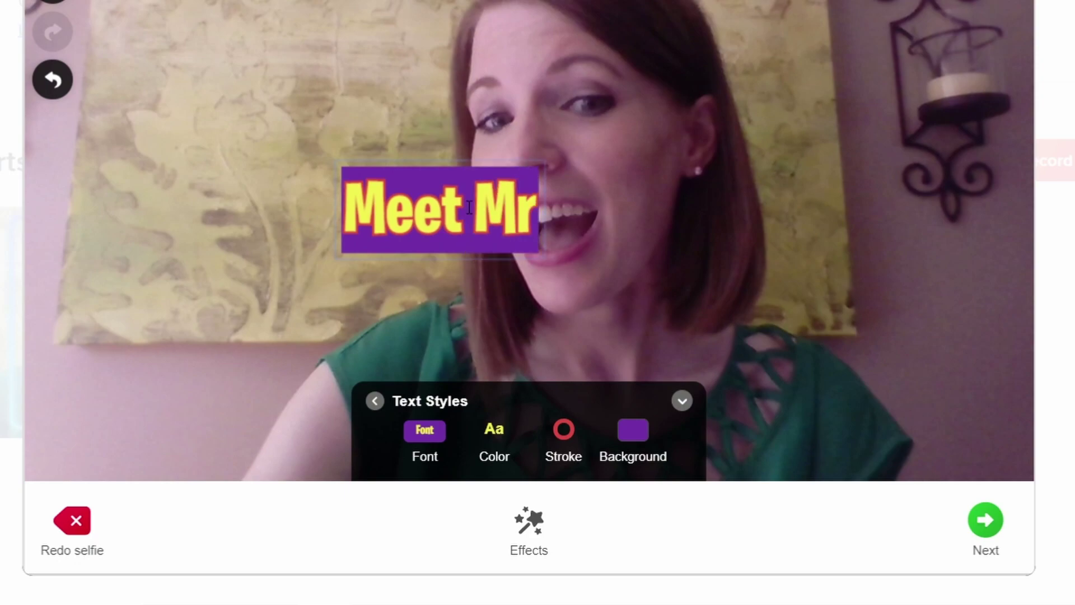
text(s. Vestal)
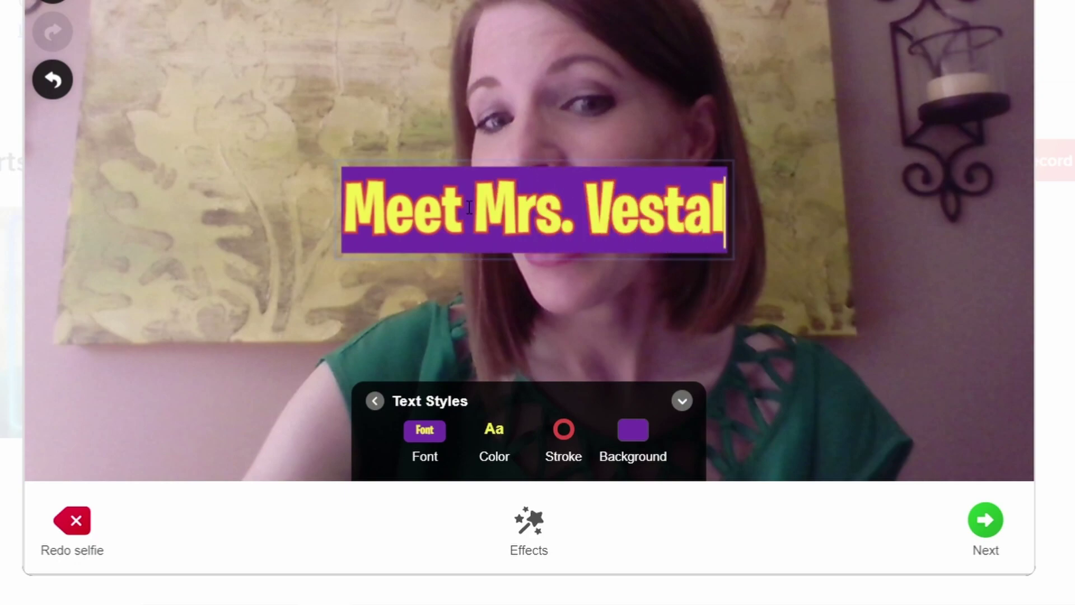
click(585, 212)
click(682, 401)
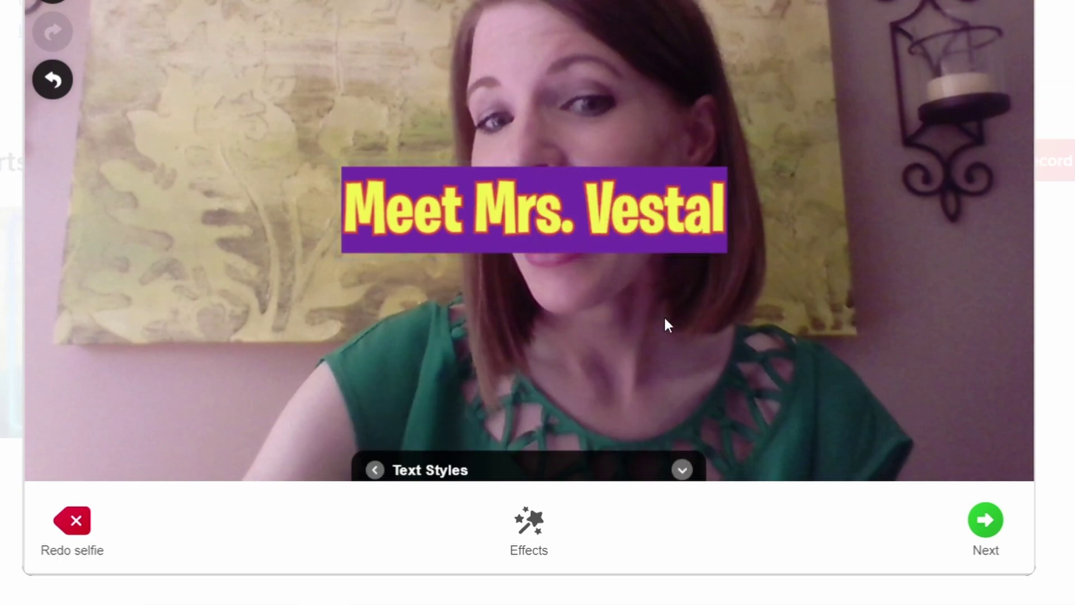
Move the text label to the selfie's upper-left corner and rotate it counterclockwise so it slants upward.
click(636, 252)
drag(636, 252, 313, 127)
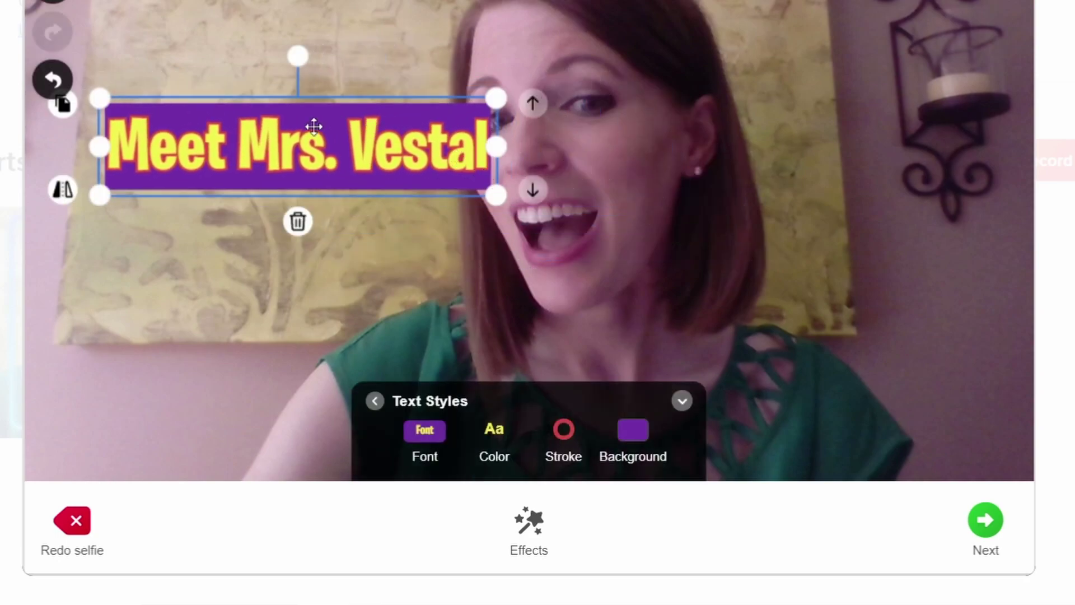
drag(298, 56, 258, 65)
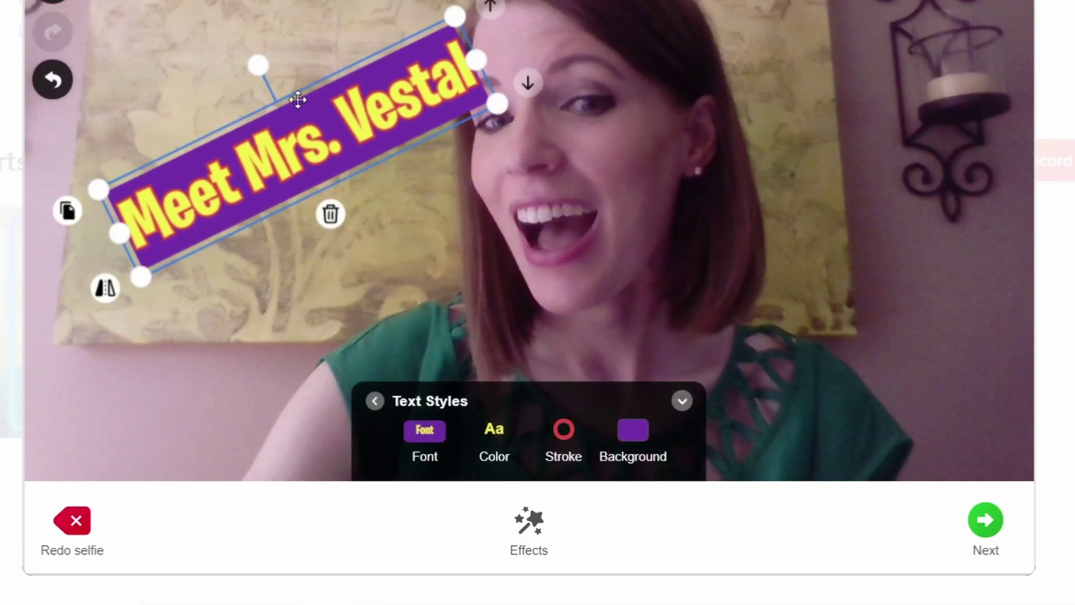
drag(298, 99, 247, 27)
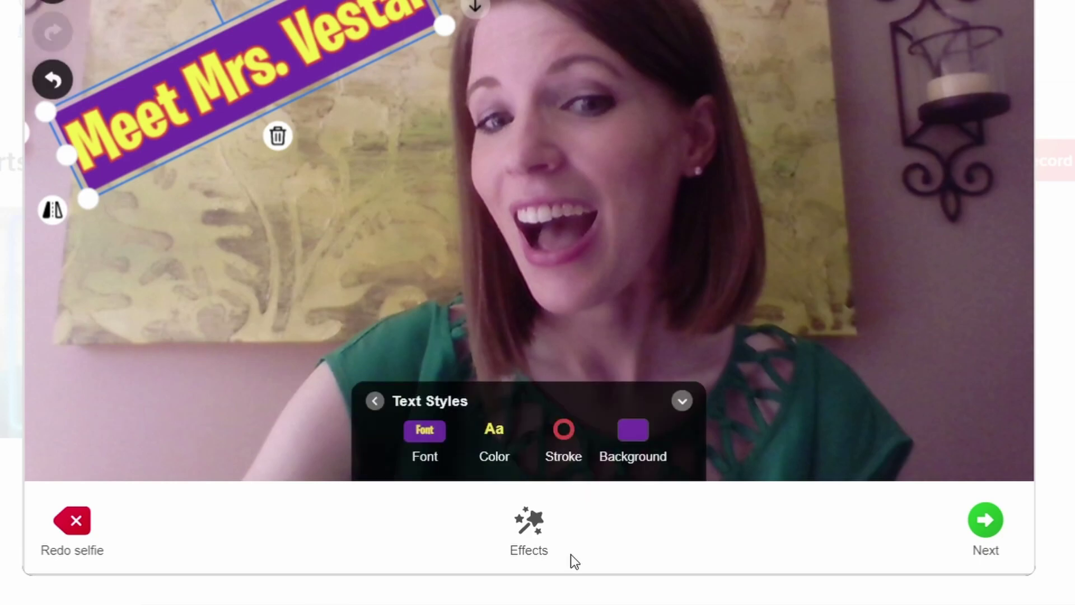
Place a grinning emoji with smiling eyes below the text label, tilt it slightly clockwise, and proceed with the decorated selfie.
click(530, 540)
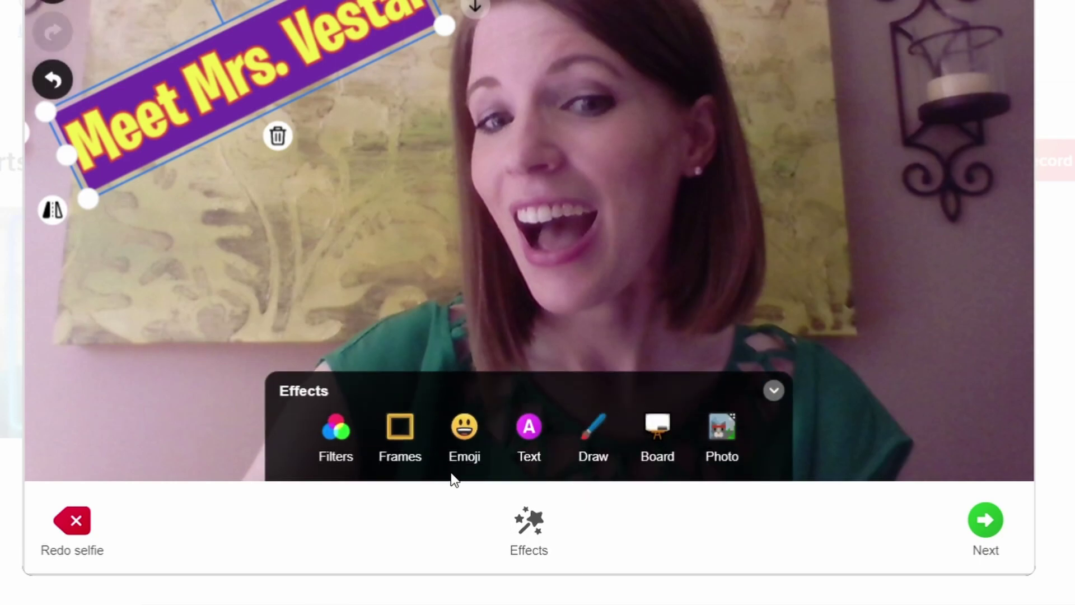
click(525, 383)
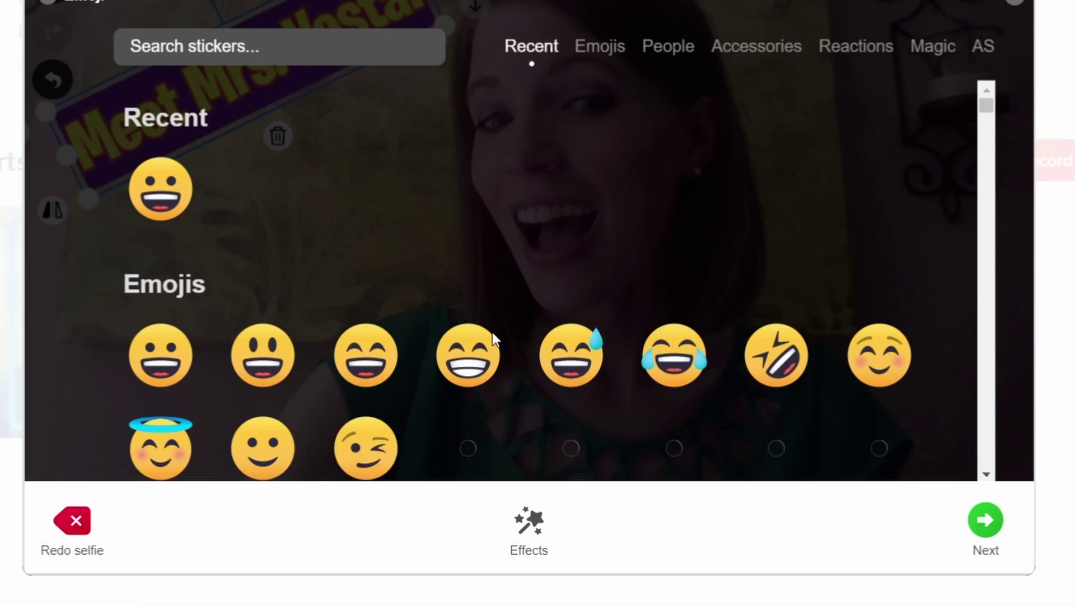
click(492, 334)
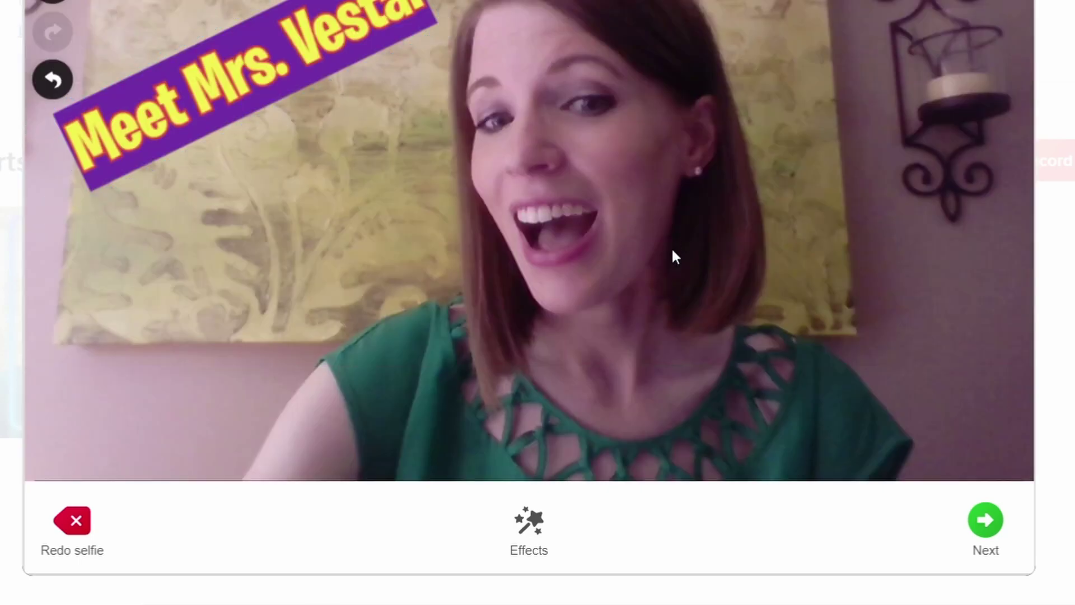
drag(542, 193, 404, 279)
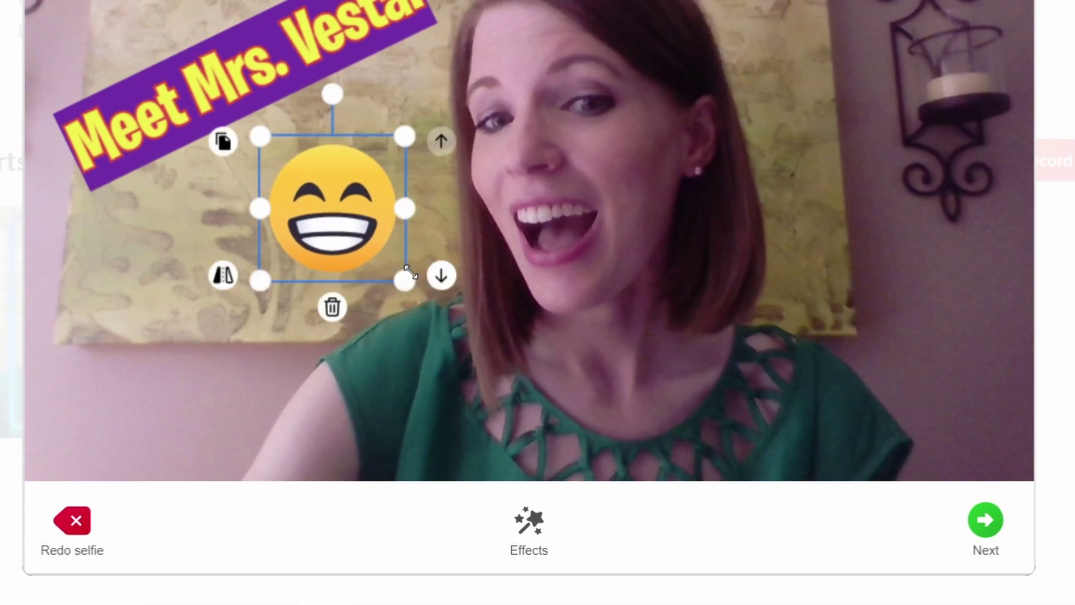
drag(332, 95, 370, 102)
click(841, 119)
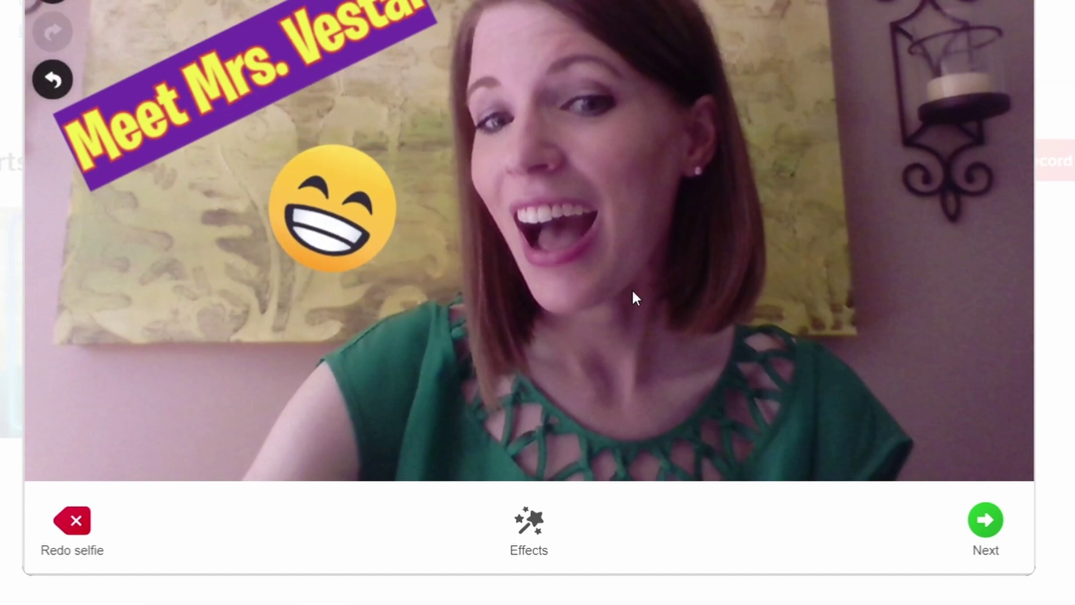
click(986, 520)
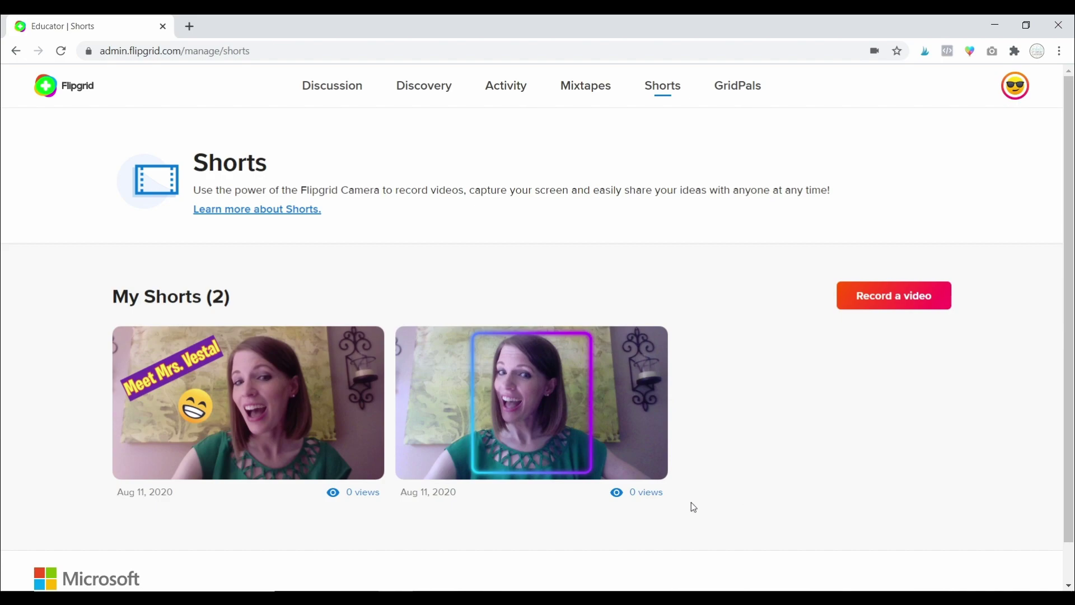
Open the newest short from My Shorts and examine its share link, sharing options and playback speed setting.
mouse_move(203, 441)
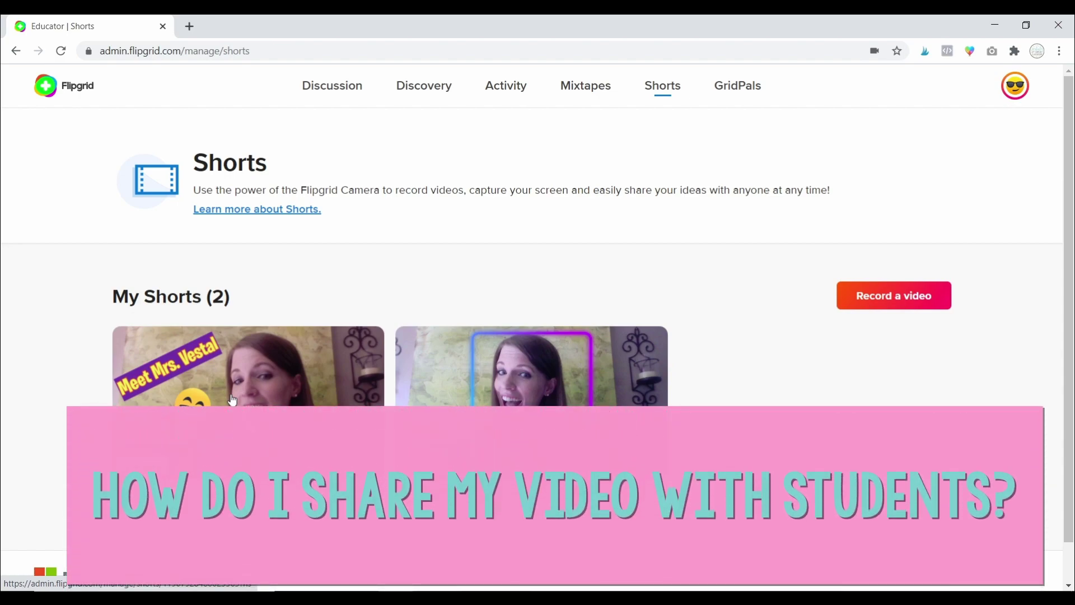
click(233, 400)
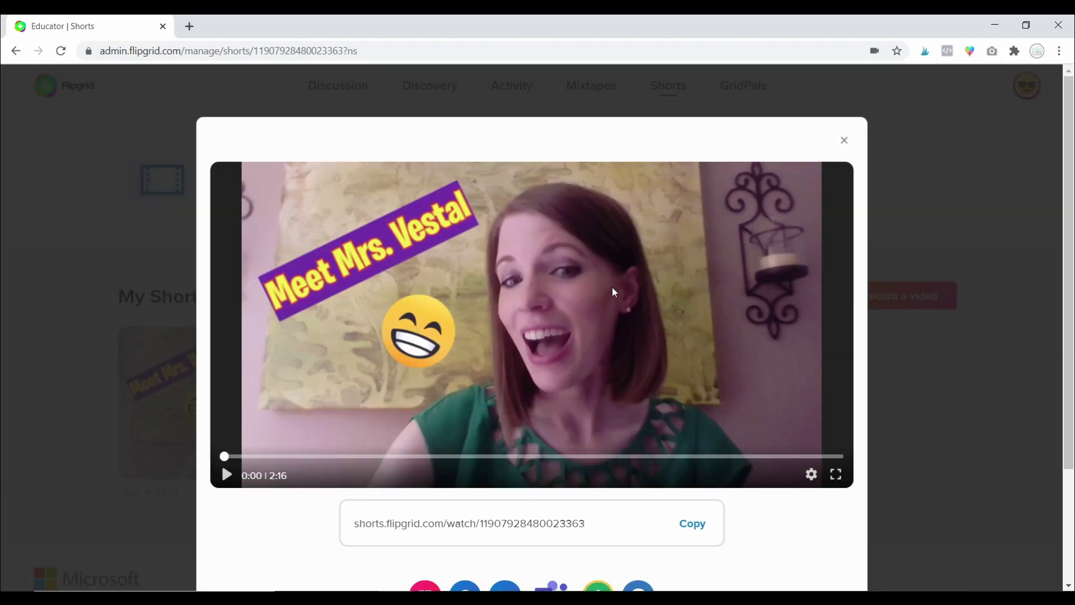
scroll(761, 294, down, 3)
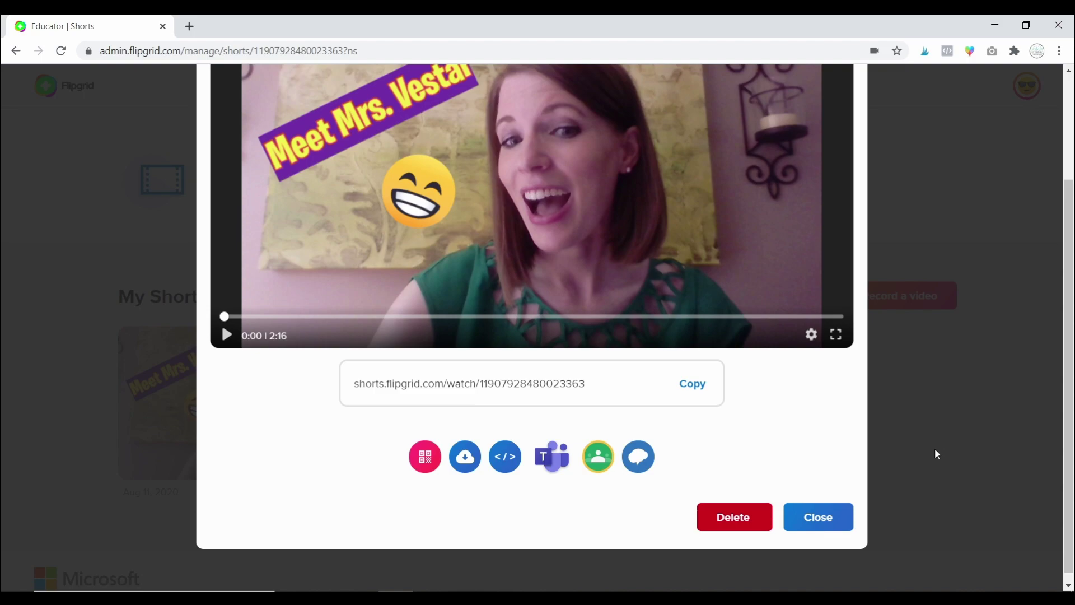
click(811, 335)
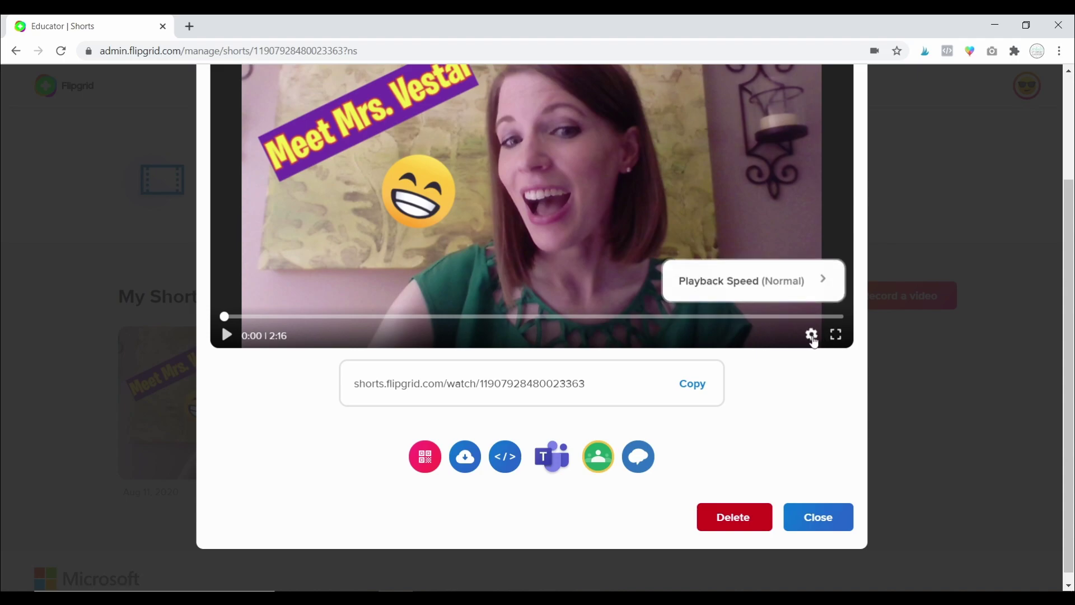
click(811, 336)
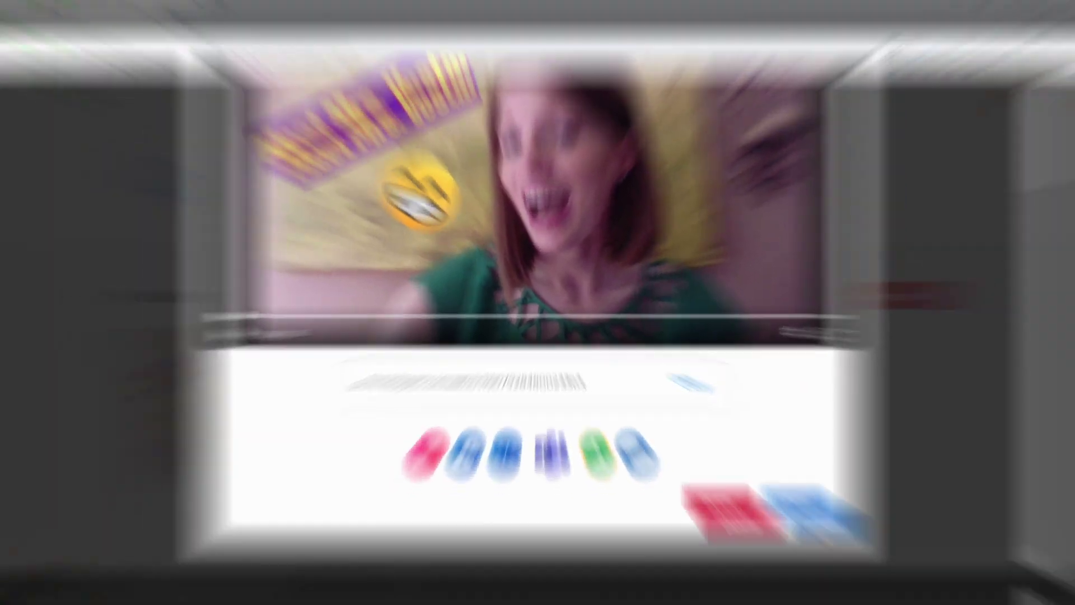